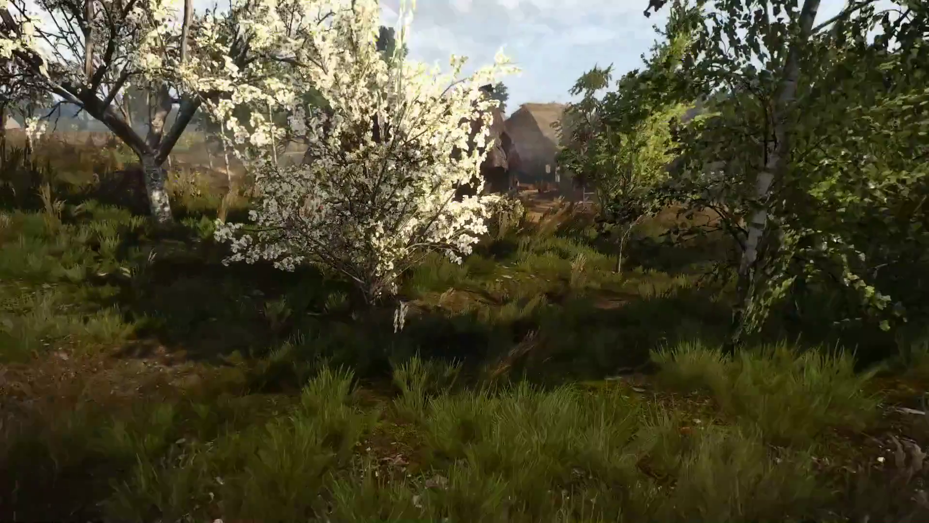
Step: Review the HUD element settings in the game's video options and return to the game
{"action": "key", "text": "Escape"}
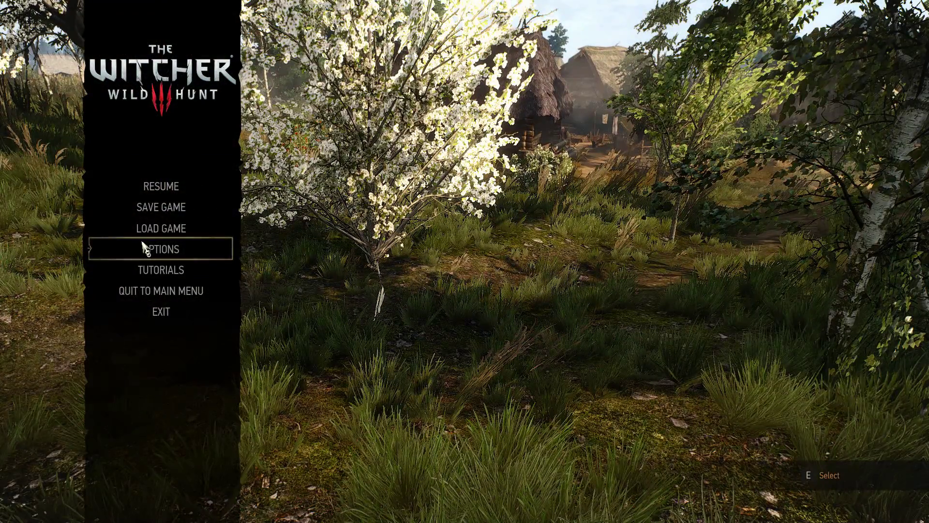
{"action": "left_click", "coordinate": [144, 247]}
{"action": "left_click", "coordinate": [156, 291]}
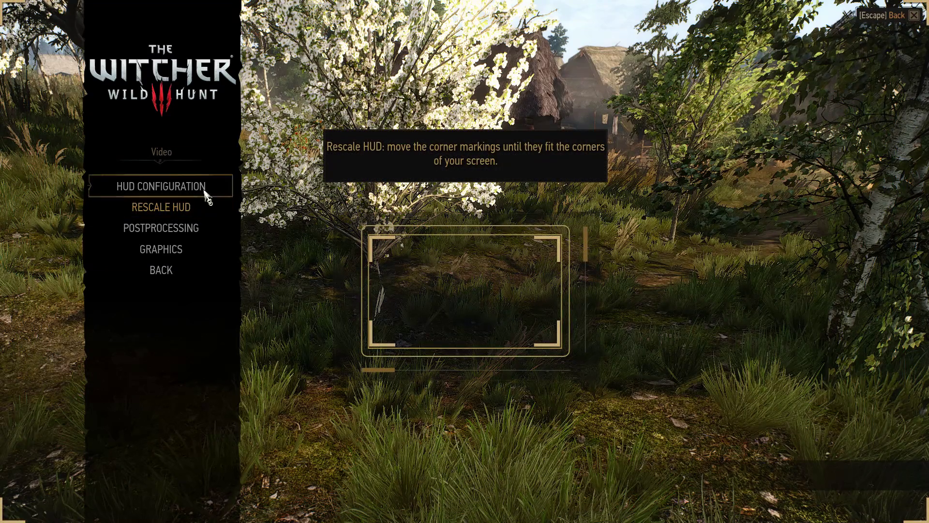
{"action": "left_click", "coordinate": [179, 189]}
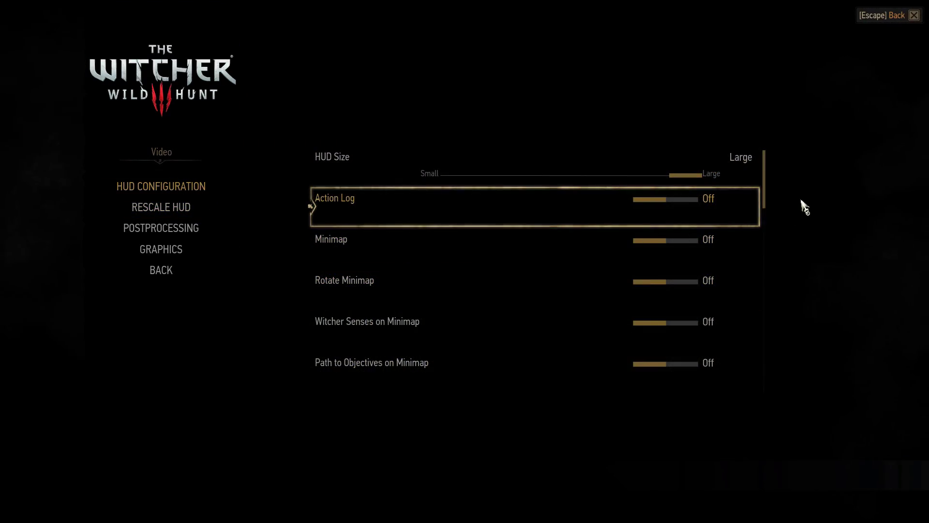
{"action": "scroll", "coordinate": [591, 266], "scroll_direction": "down", "scroll_amount": 10}
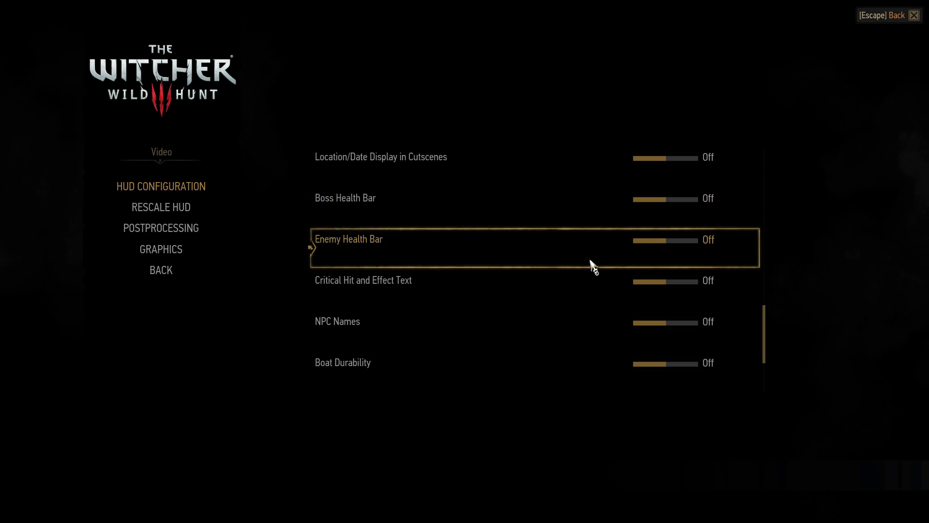
{"action": "scroll", "coordinate": [677, 385], "scroll_direction": "up", "scroll_amount": 10}
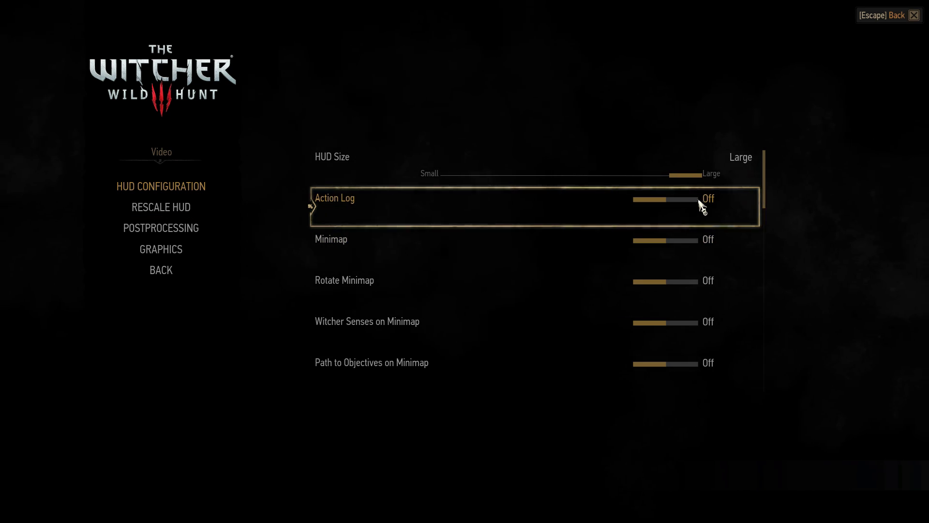
{"action": "key", "text": "Escape"}
{"action": "key", "text": "Escape"}
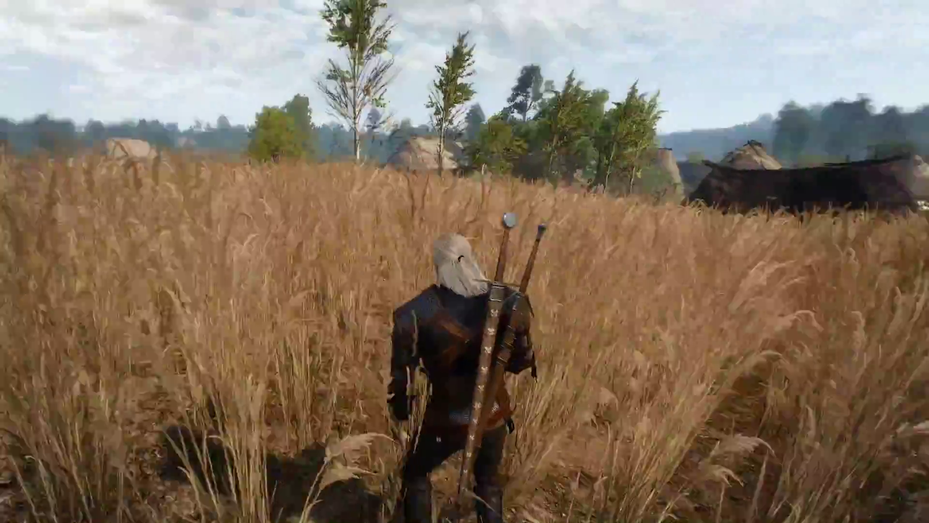
{"action": "key", "text": "w"}
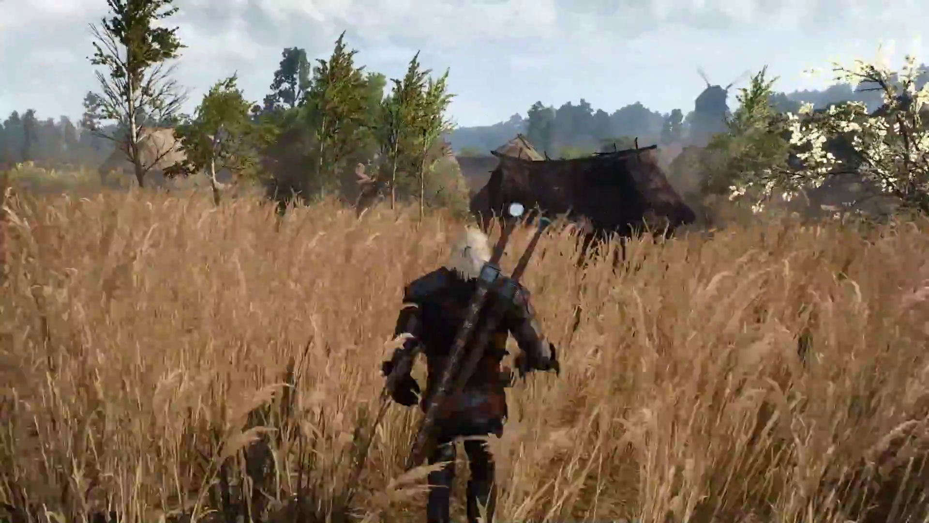
{"action": "key", "text": "w"}
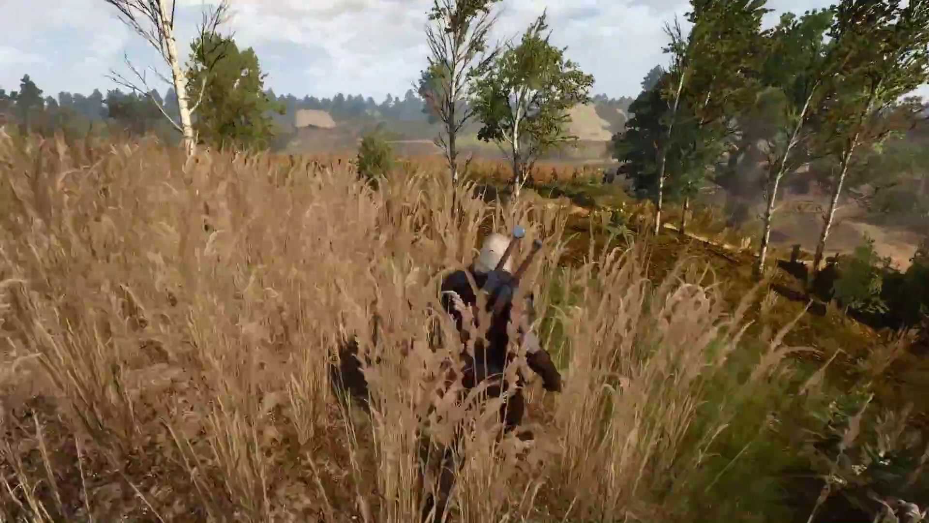
{"action": "key", "text": "w"}
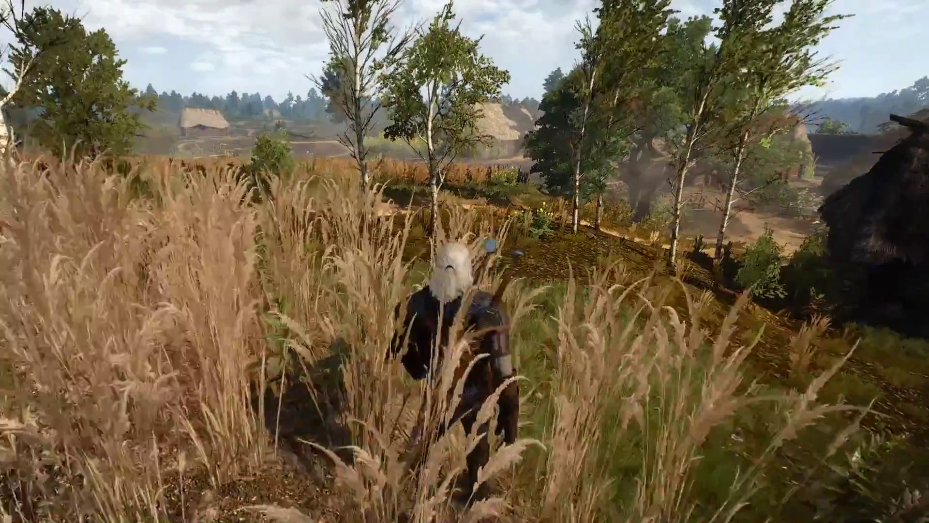
{"action": "key", "text": "w"}
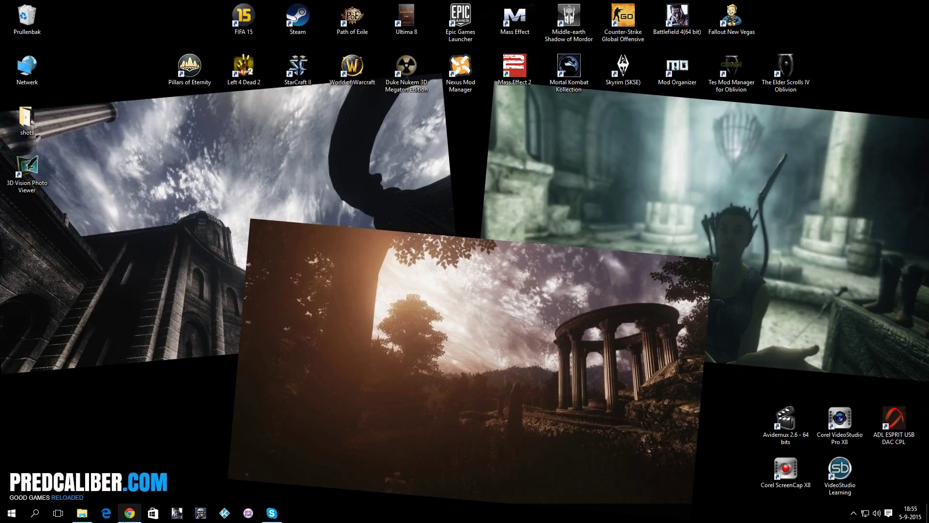
Step: Show the Active Witcher Zoom mod page in Chrome and return to the desktop
{"action": "left_click", "coordinate": [128, 520]}
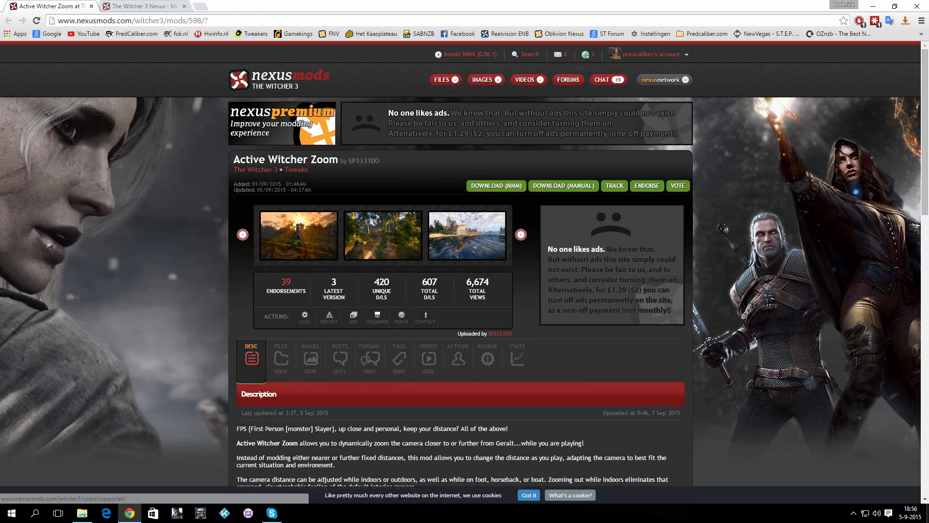
{"action": "left_click", "coordinate": [910, 512]}
{"action": "left_click", "coordinate": [926, 517]}
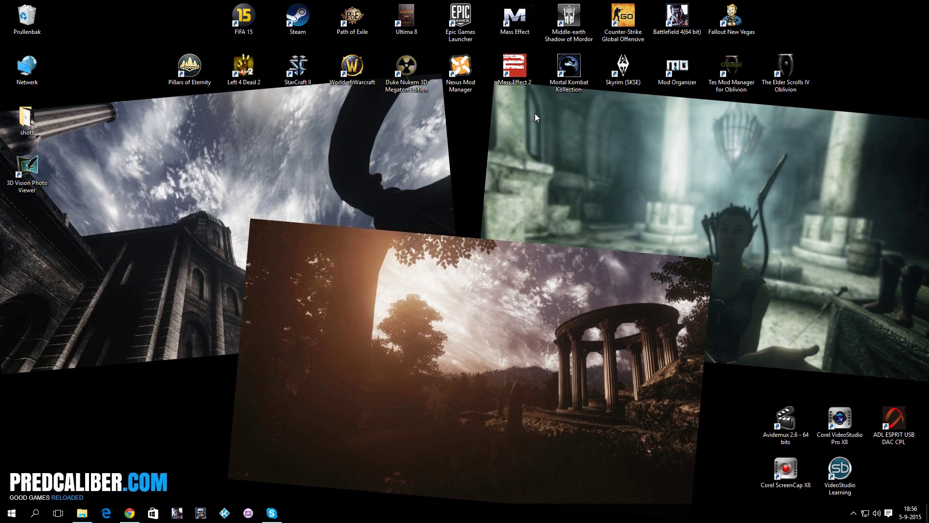
Step: Launch Nexus Mod Manager's game detection, confirming Skyrim and The Witcher 3 and rejecting Legend of Grimrock and The Elder Scrolls Online
{"action": "double_click", "coordinate": [469, 82]}
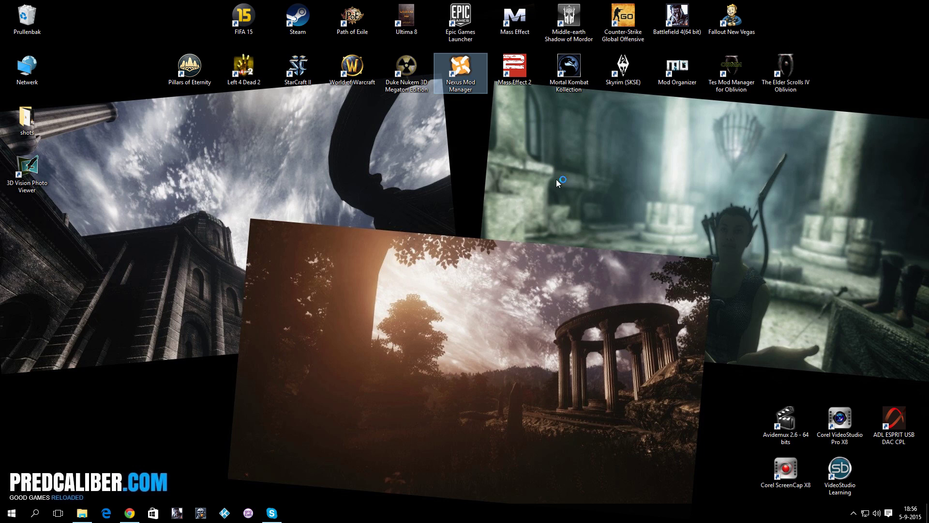
{"action": "left_click", "coordinate": [517, 307]}
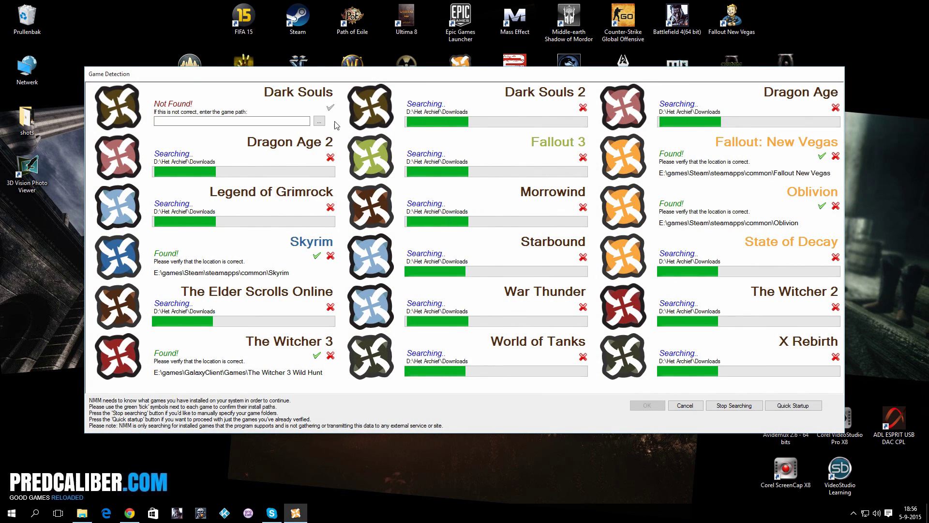
{"action": "left_click", "coordinate": [330, 207]}
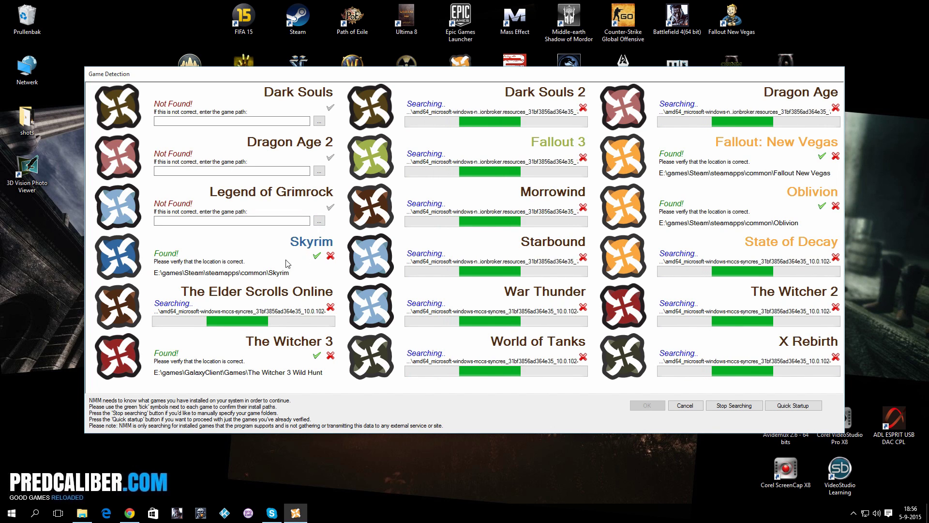
{"action": "left_click", "coordinate": [316, 256]}
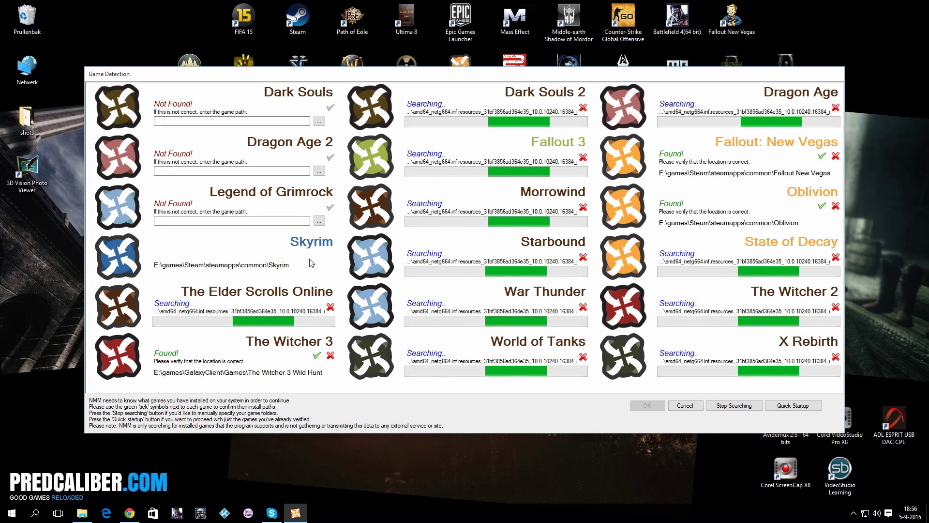
{"action": "left_click", "coordinate": [331, 306]}
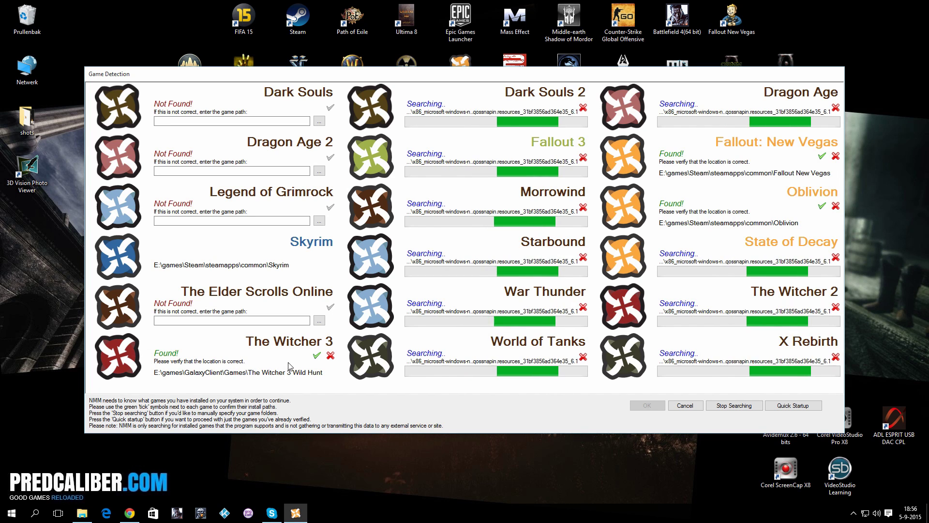
{"action": "left_click", "coordinate": [316, 355]}
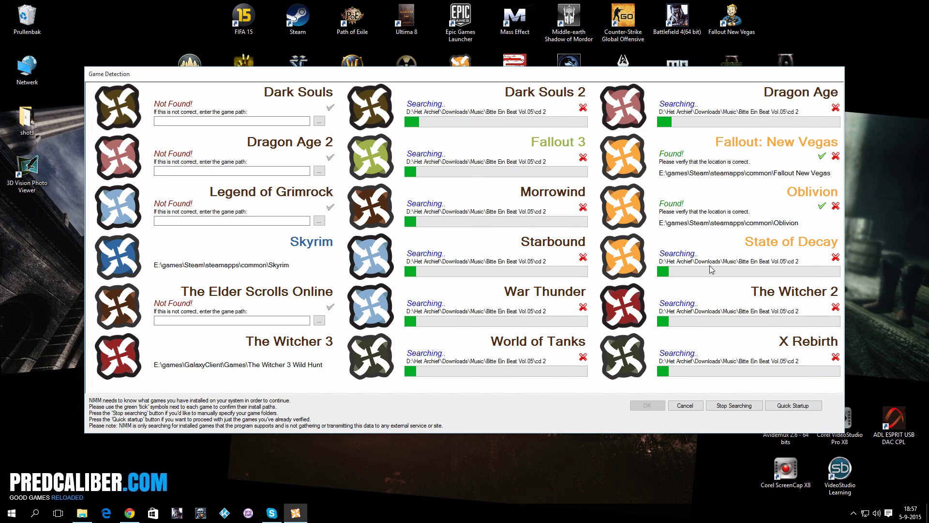
Step: Stop the remaining game searches, reject the Fallout: New Vegas and Oblivion locations, and accept the detection results
{"action": "left_click", "coordinate": [733, 407]}
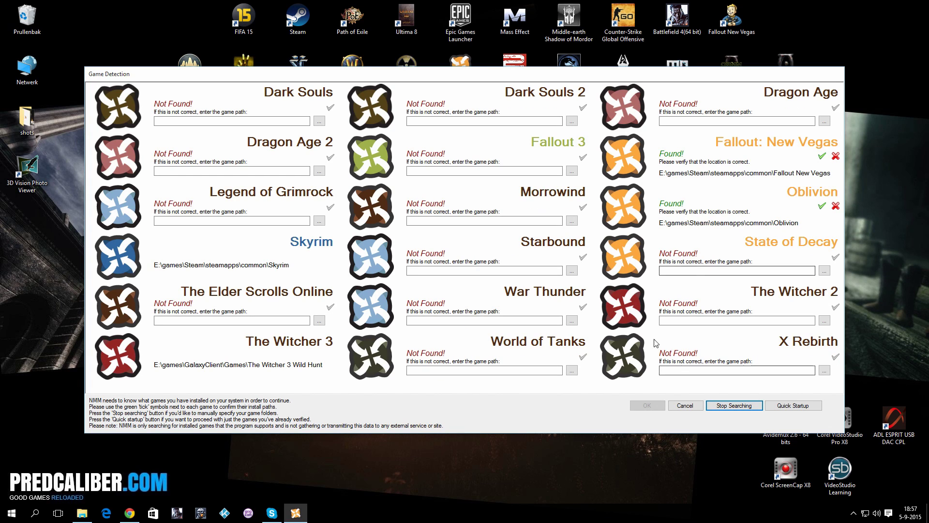
{"action": "left_click", "coordinate": [834, 154]}
{"action": "left_click", "coordinate": [836, 205]}
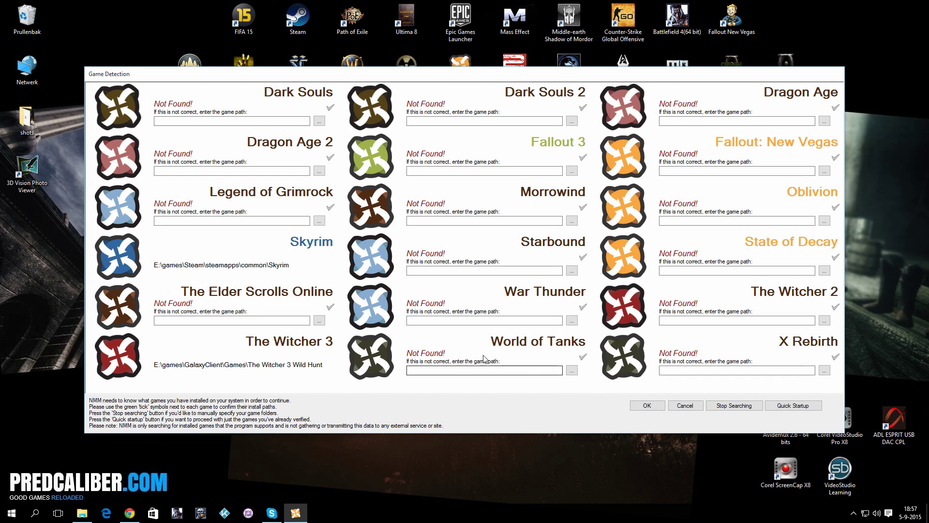
{"action": "left_click", "coordinate": [647, 405]}
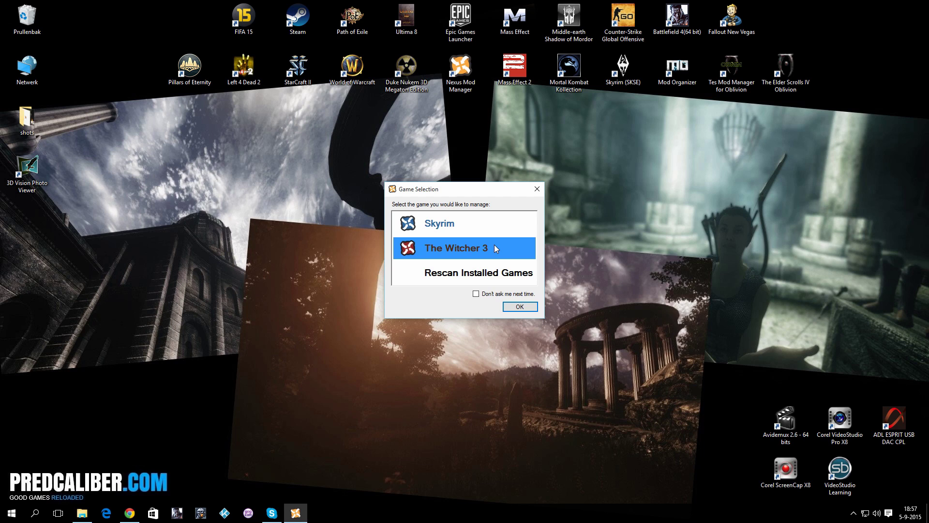
Step: Open The Witcher 3 for mod management and expand the Unassigned category
{"action": "left_click", "coordinate": [520, 307]}
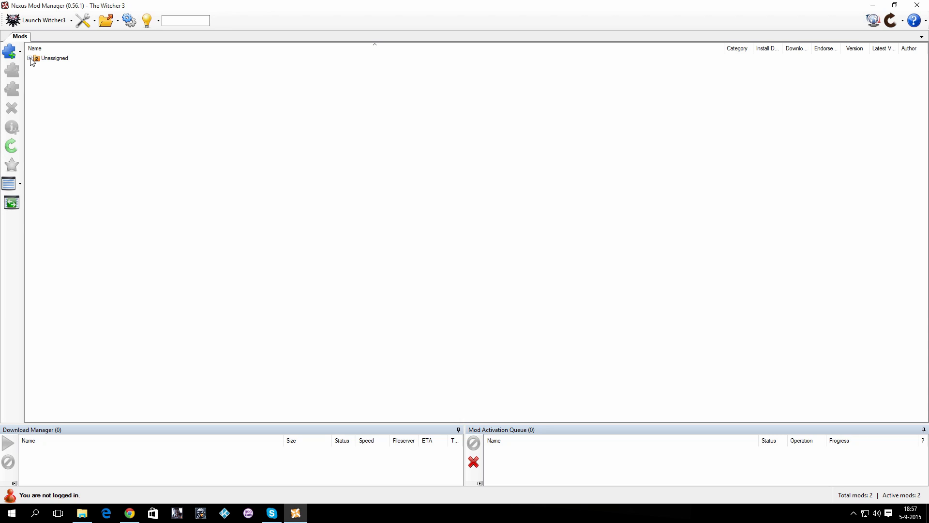
{"action": "left_click", "coordinate": [29, 58]}
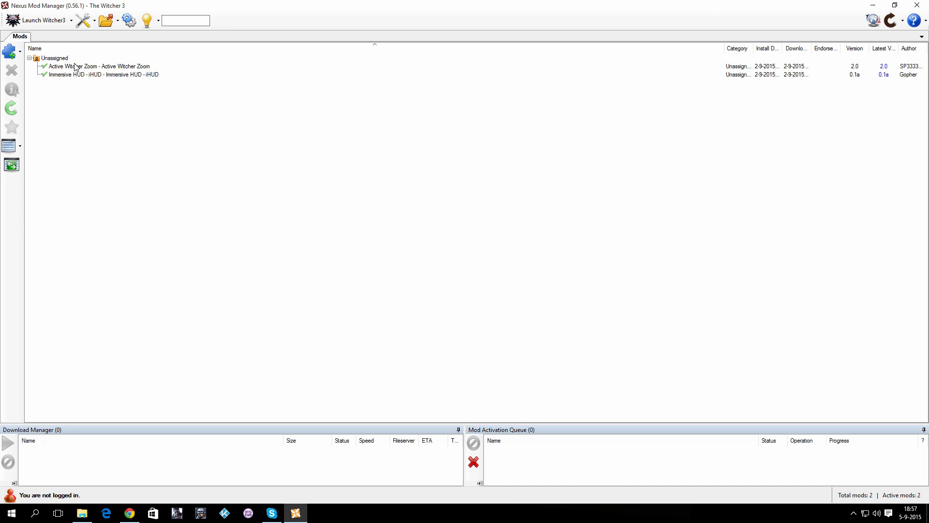
Step: Switch to Chrome and examine the main files offered for Active Witcher Zoom
{"action": "left_click", "coordinate": [129, 513]}
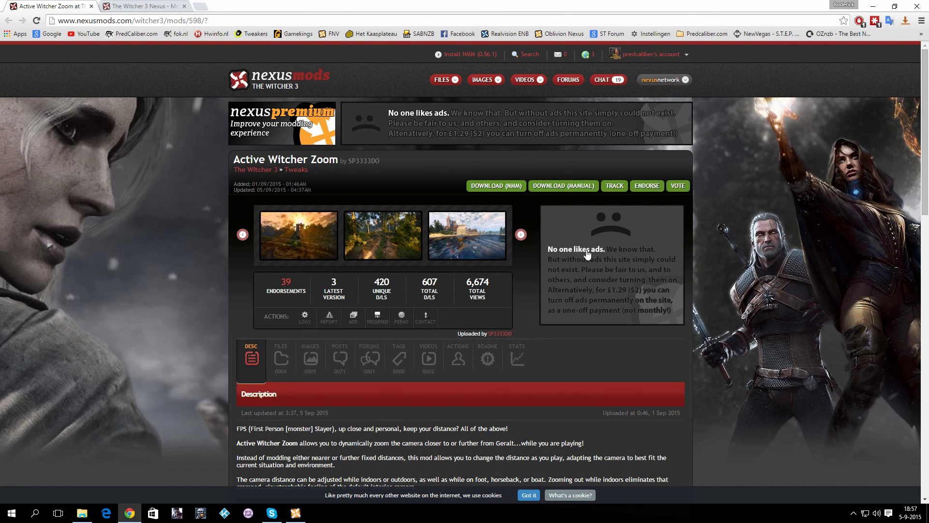
{"action": "left_click", "coordinate": [281, 359]}
{"action": "scroll", "coordinate": [450, 249], "scroll_direction": "down", "scroll_amount": 6}
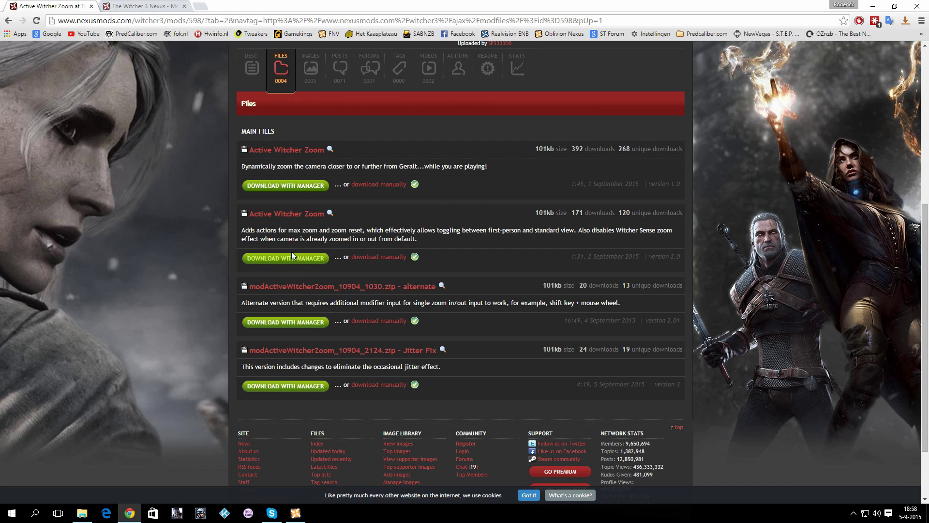
Step: Switch to Nexus Mod Manager and show the details of the Active Witcher Zoom mod
{"action": "left_click", "coordinate": [295, 513]}
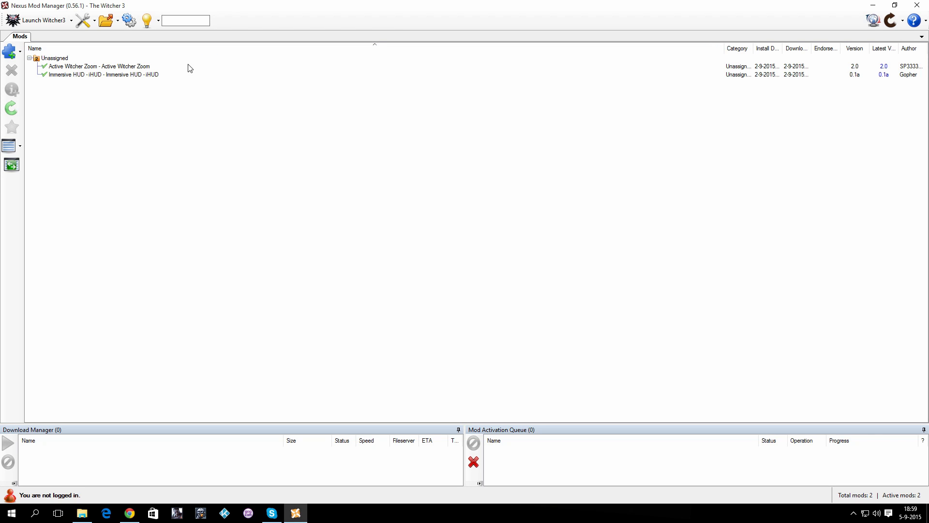
{"action": "left_click", "coordinate": [121, 70]}
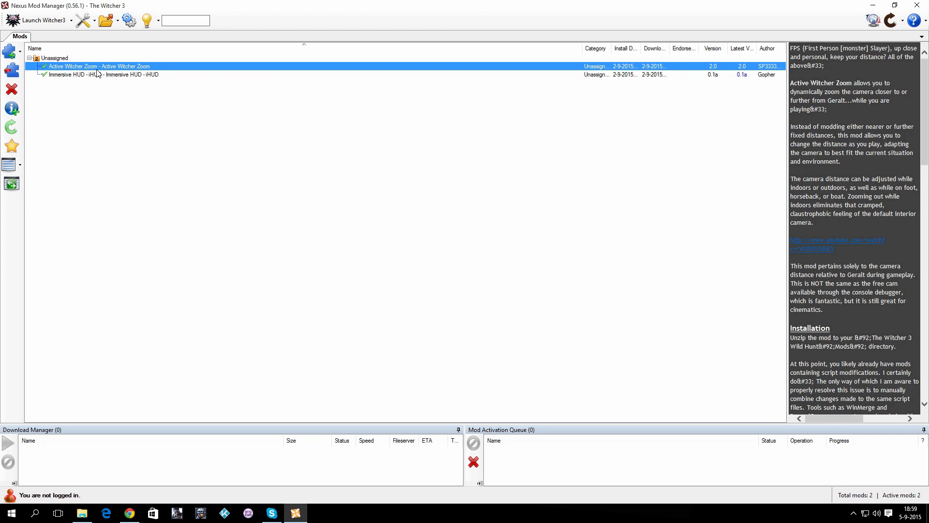
Step: Switch to Chrome and open the Immersive HUD - iHUD mod page from The Witcher 3 Nexus home page
{"action": "left_click", "coordinate": [130, 513]}
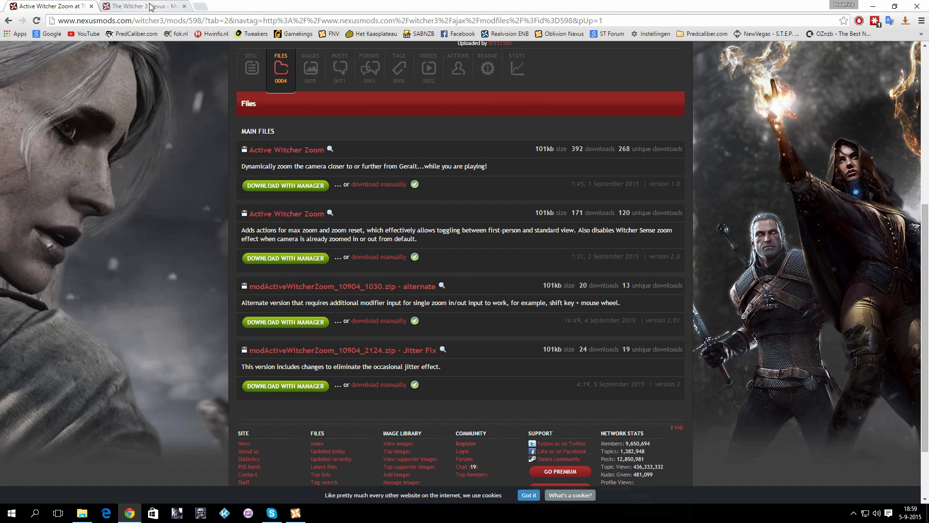
{"action": "key", "text": "ctrl+Tab"}
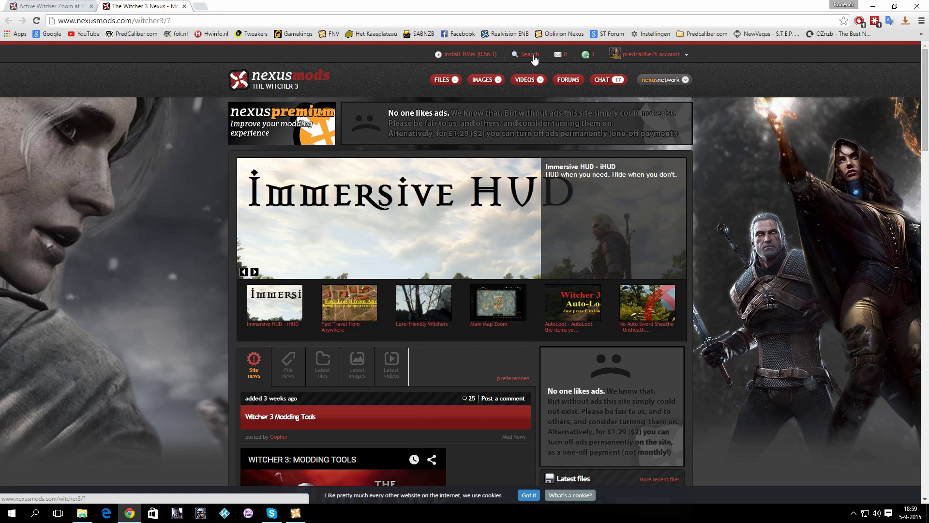
{"action": "left_click", "coordinate": [266, 308]}
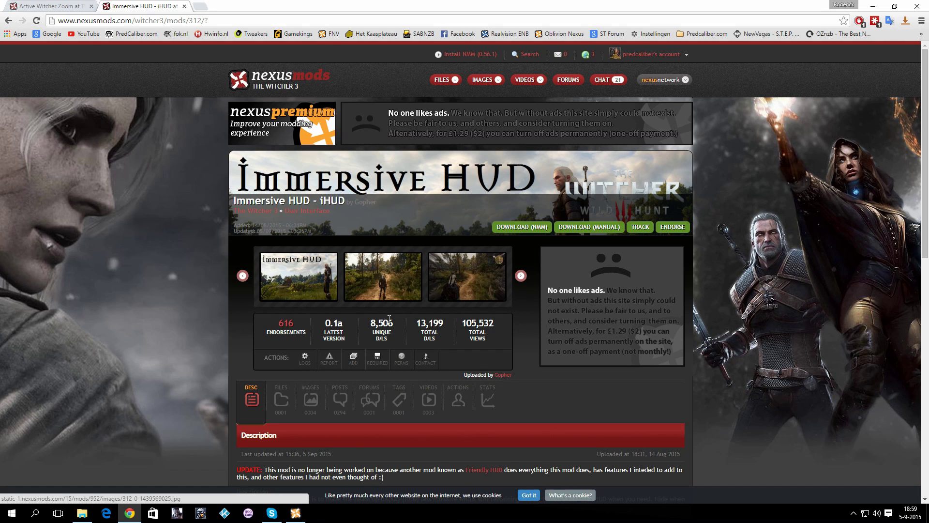
Step: Look over the Immersive HUD description, open its file list and send the main file to Nexus Mod Manager
{"action": "scroll", "coordinate": [460, 285], "scroll_direction": "down", "scroll_amount": 8}
{"action": "scroll", "coordinate": [363, 290], "scroll_direction": "up", "scroll_amount": 5}
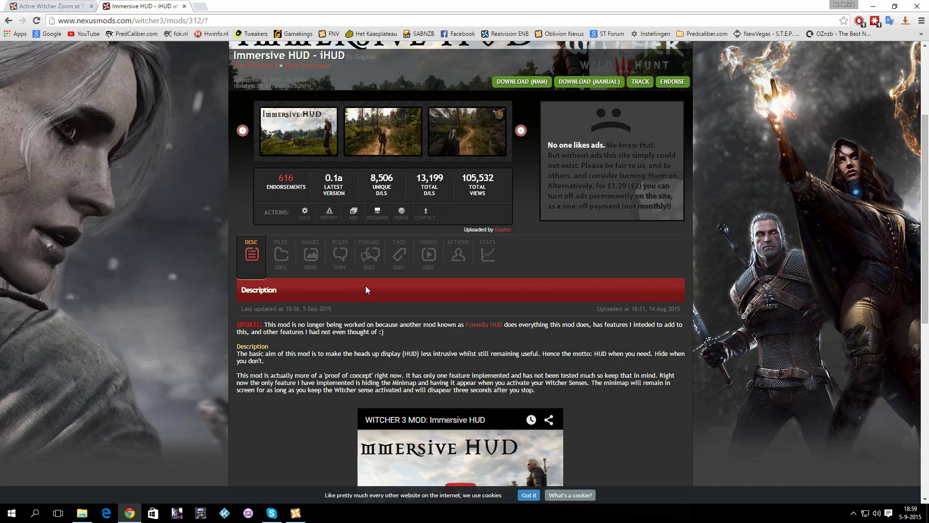
{"action": "left_click", "coordinate": [280, 261]}
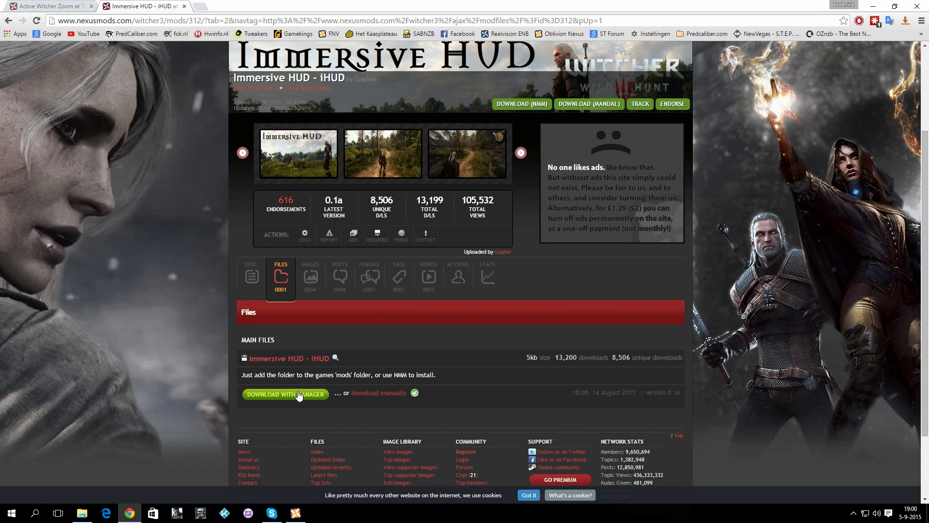
{"action": "left_click", "coordinate": [299, 394]}
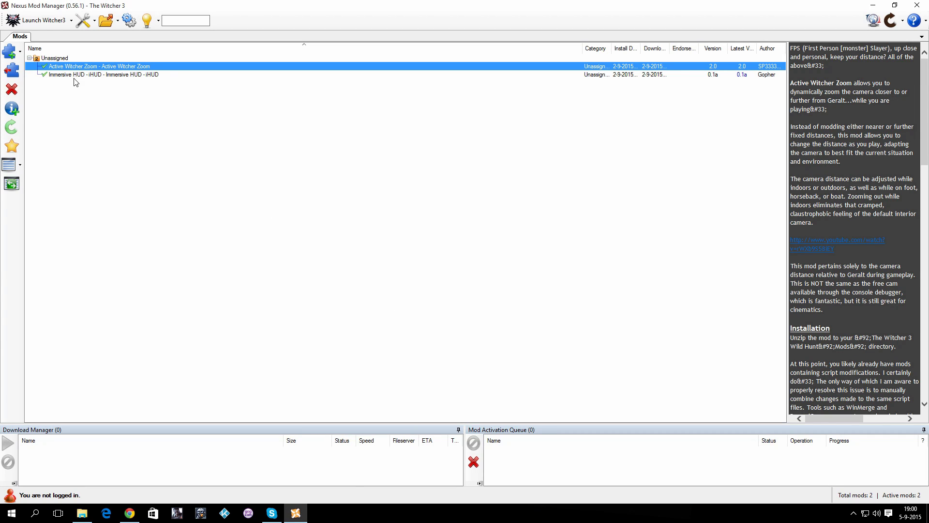
Step: Show the Immersive HUD - iHUD mod's details in Nexus Mod Manager and return to its files page in Chrome
{"action": "left_click", "coordinate": [75, 76]}
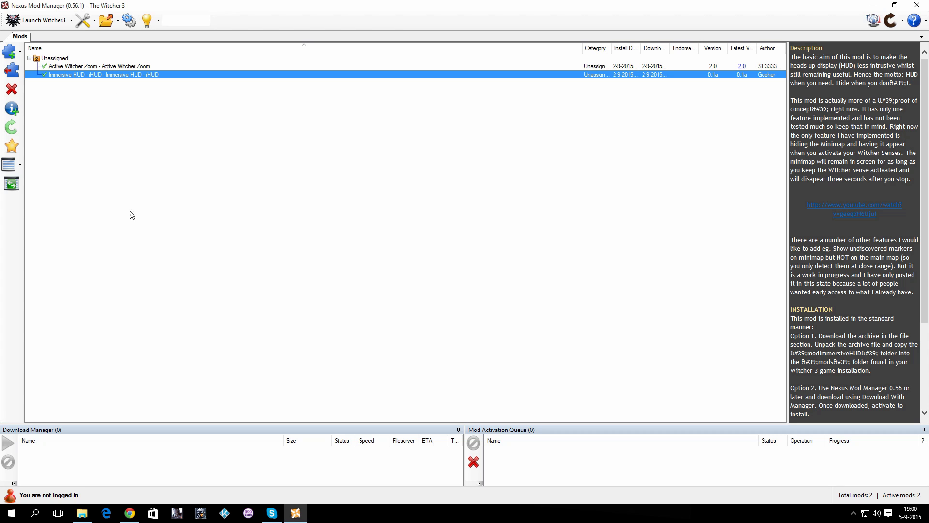
{"action": "left_click", "coordinate": [129, 513]}
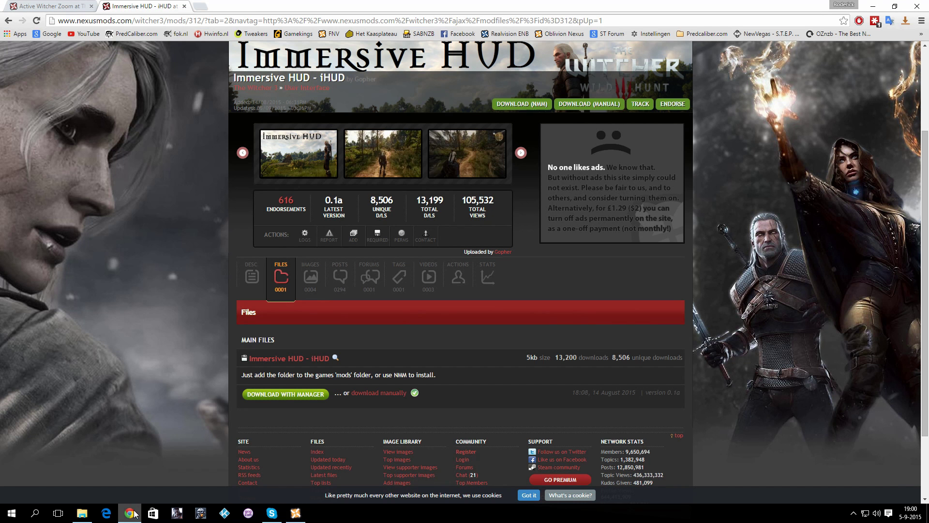
Step: Open the Active Witcher Zoom description page and read its Installation and Choose Your Inputs sections
{"action": "left_click", "coordinate": [44, 6]}
{"action": "scroll", "coordinate": [435, 278], "scroll_direction": "up", "scroll_amount": 4}
{"action": "left_click", "coordinate": [252, 276]}
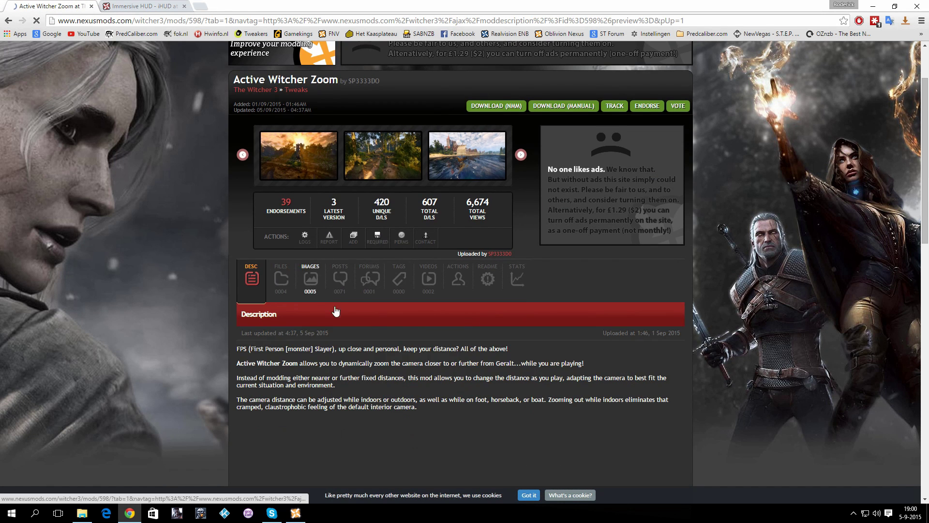
{"action": "scroll", "coordinate": [448, 341], "scroll_direction": "down", "scroll_amount": 4}
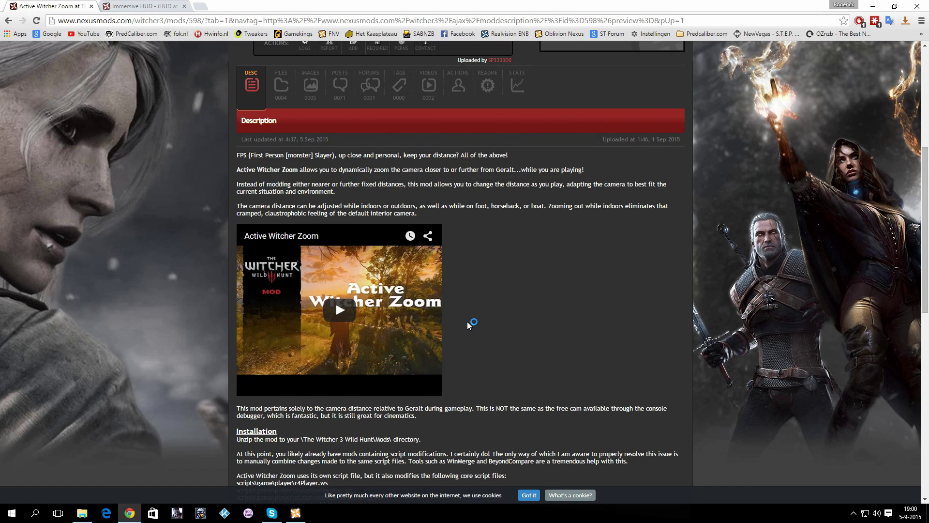
{"action": "scroll", "coordinate": [468, 322], "scroll_direction": "down", "scroll_amount": 1}
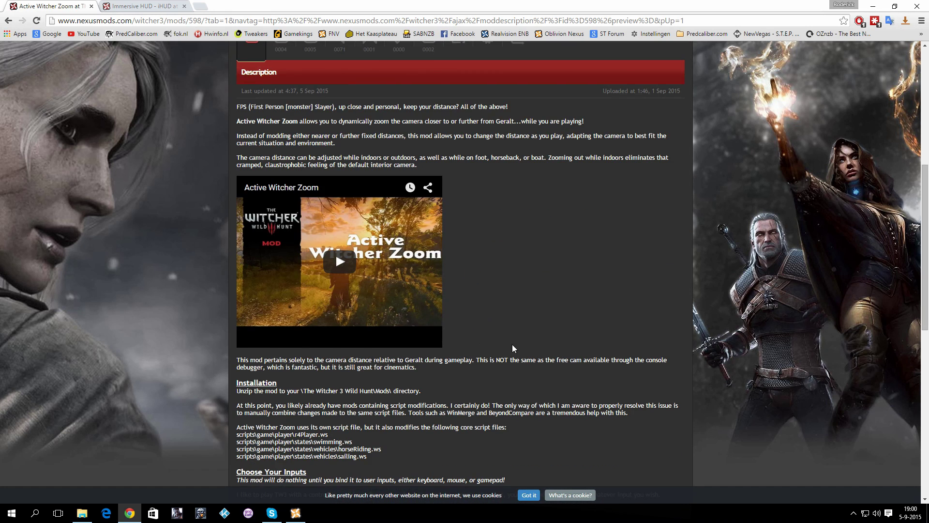
{"action": "scroll", "coordinate": [544, 253], "scroll_direction": "down", "scroll_amount": 3}
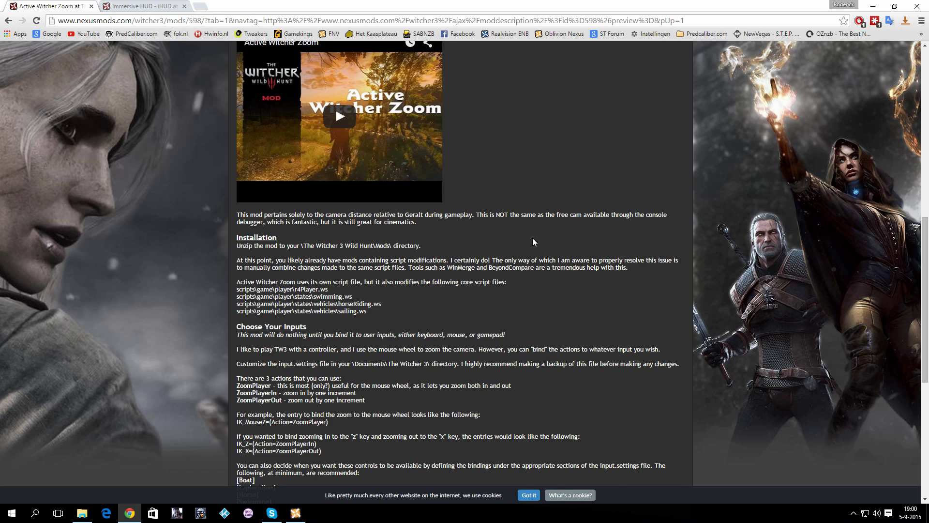
{"action": "scroll", "coordinate": [508, 232], "scroll_direction": "down", "scroll_amount": 4}
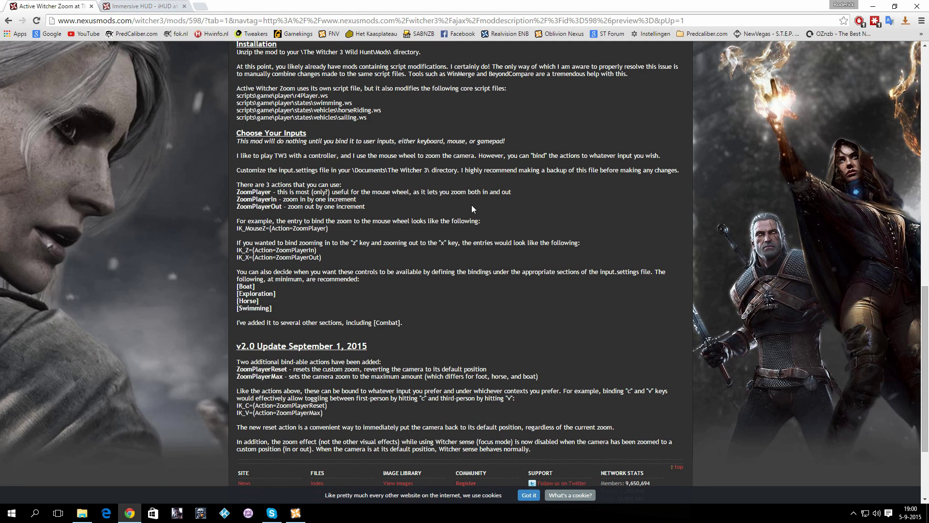
{"action": "scroll", "coordinate": [413, 237], "scroll_direction": "up", "scroll_amount": 2}
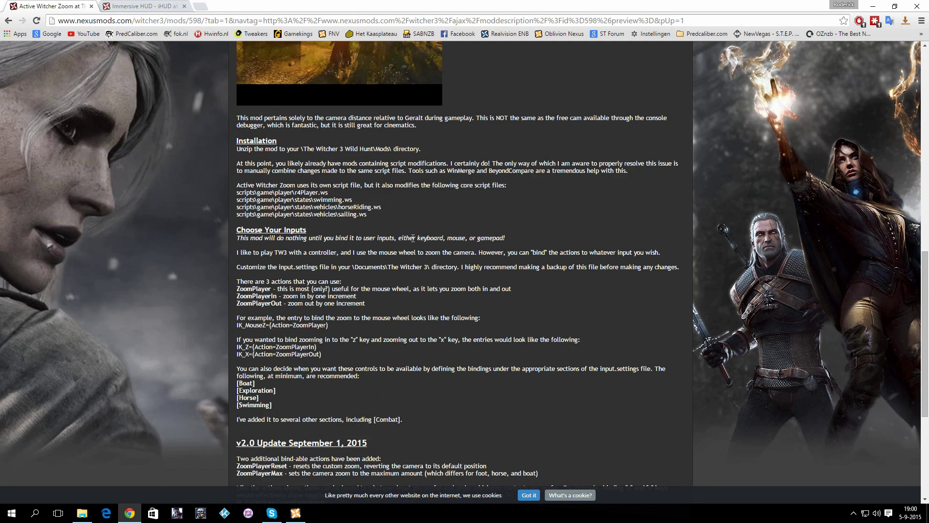
Step: Bring up the Documents\The Witcher 3 folder and open input.settings in Notepad++
{"action": "left_click", "coordinate": [84, 503]}
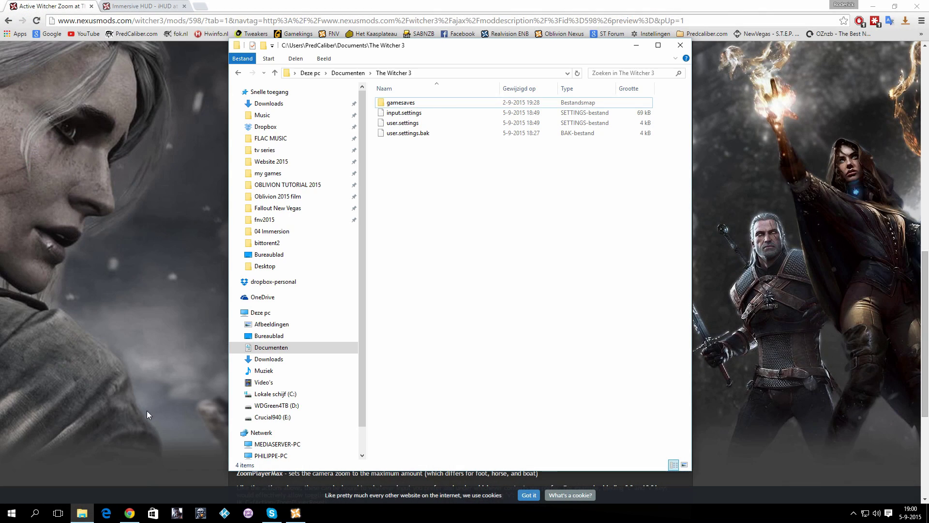
{"action": "left_click", "coordinate": [457, 73]}
{"action": "left_click", "coordinate": [464, 73]}
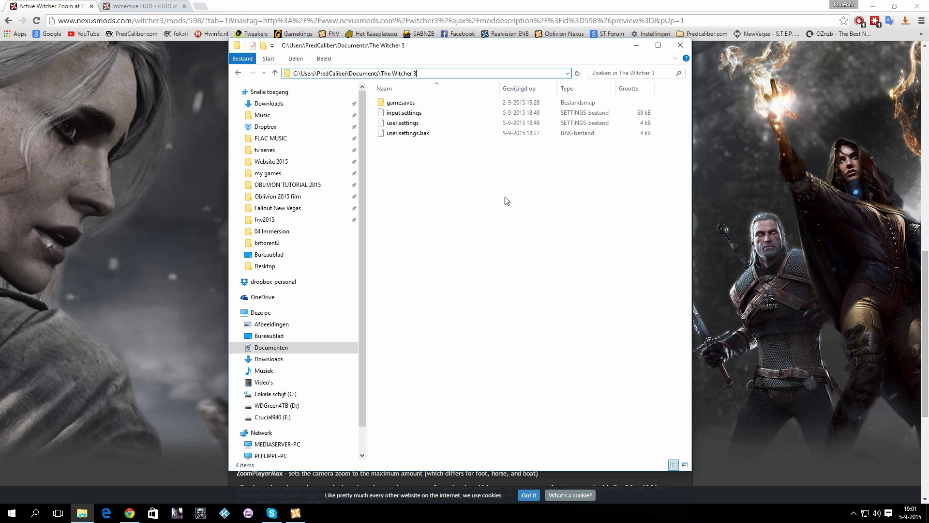
{"action": "right_click", "coordinate": [407, 116]}
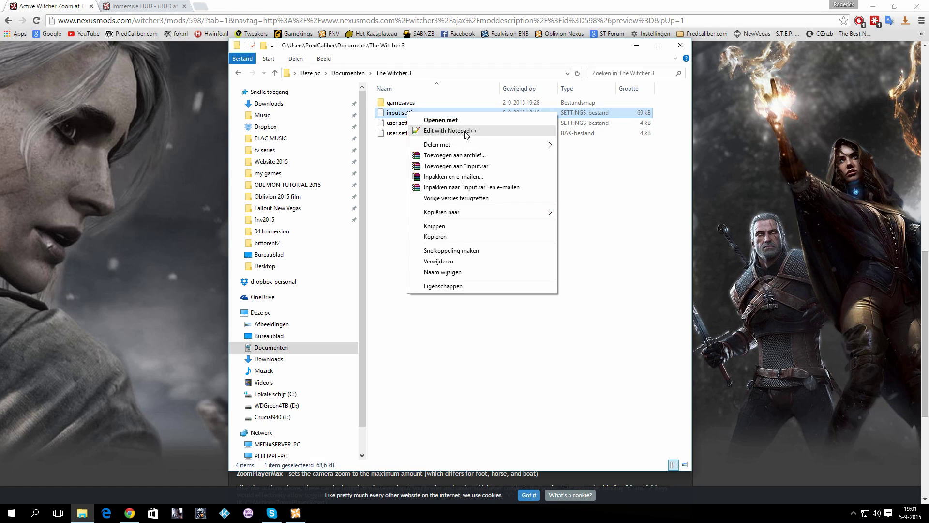
{"action": "left_click", "coordinate": [466, 132]}
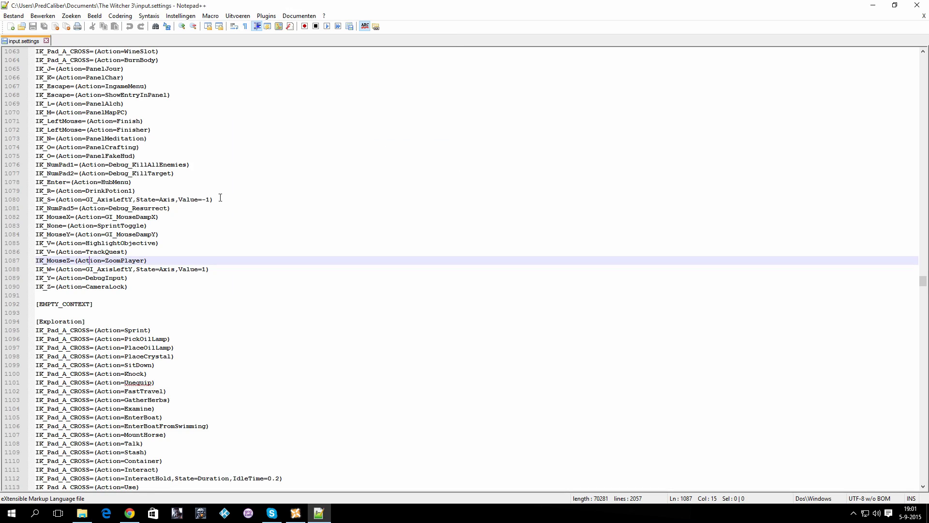
Step: Go to the start of input.settings and search the file for IK_mousez
{"action": "scroll", "coordinate": [221, 203], "scroll_direction": "up", "scroll_amount": 6}
{"action": "scroll", "coordinate": [225, 184], "scroll_direction": "up", "scroll_amount": 10}
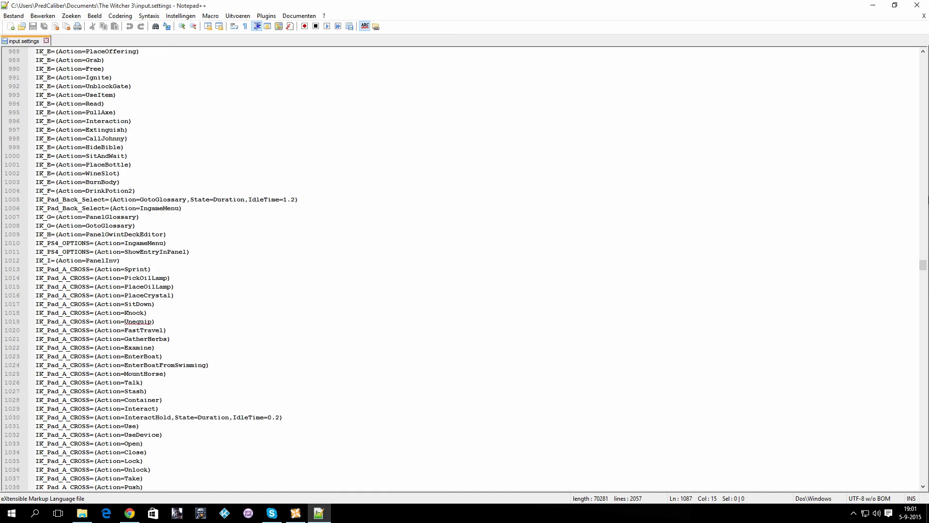
{"action": "left_click_drag", "start_coordinate": [922, 265], "coordinate": [922, 62]}
{"action": "scroll", "coordinate": [922, 62], "scroll_direction": "up", "scroll_amount": 3}
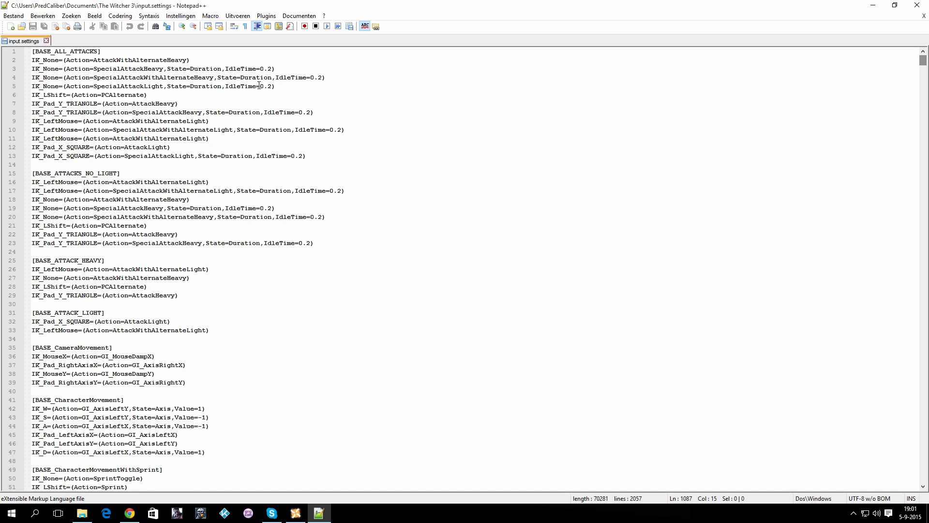
{"action": "left_click", "coordinate": [110, 51]}
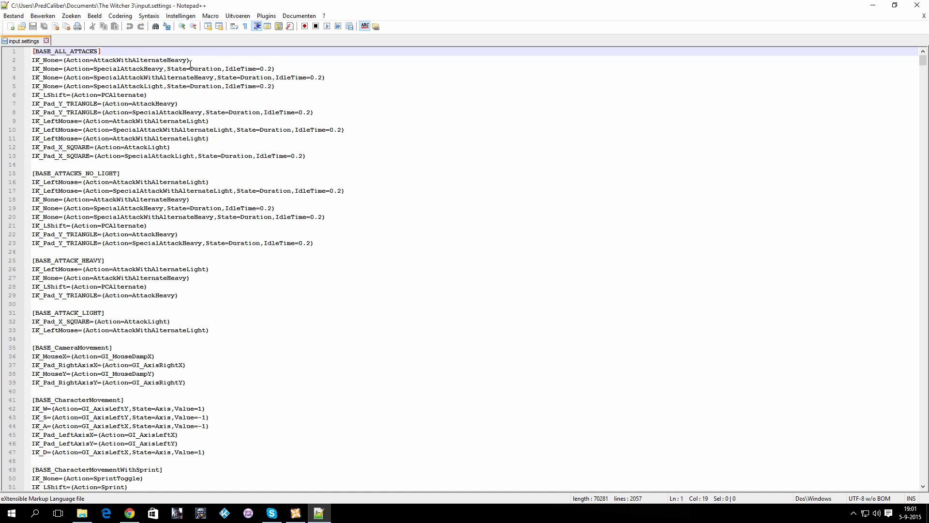
{"action": "key", "text": "ctrl+f"}
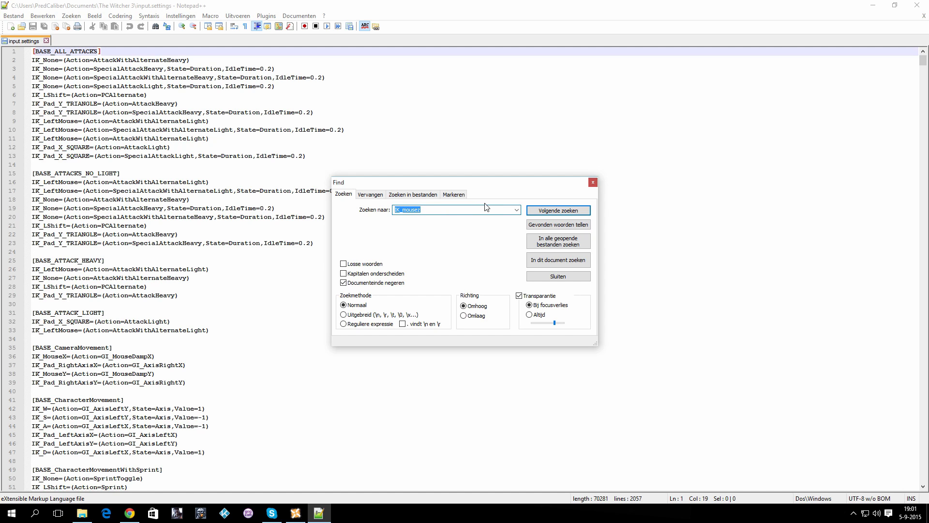
{"action": "left_click", "coordinate": [543, 213]}
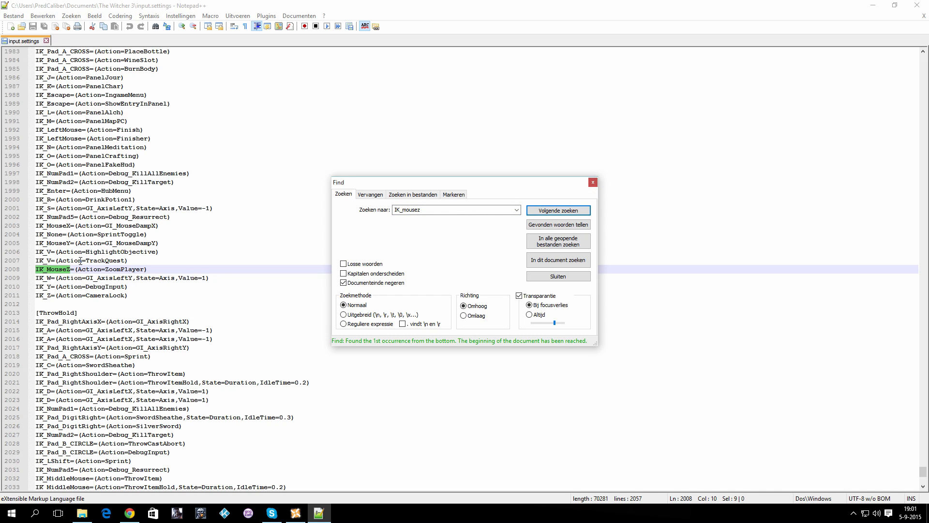
Step: Copy Action=ZoomPlayer from the mod page's mouse wheel example in Chrome and mark its place in the IK_MouseZ line in Notepad++
{"action": "left_click", "coordinate": [129, 513]}
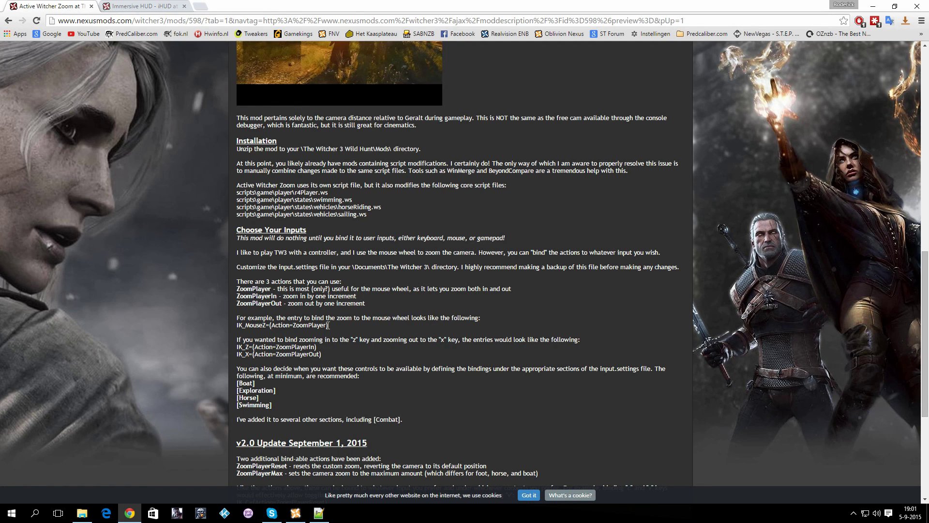
{"action": "left_click_drag", "start_coordinate": [327, 325], "coordinate": [272, 325]}
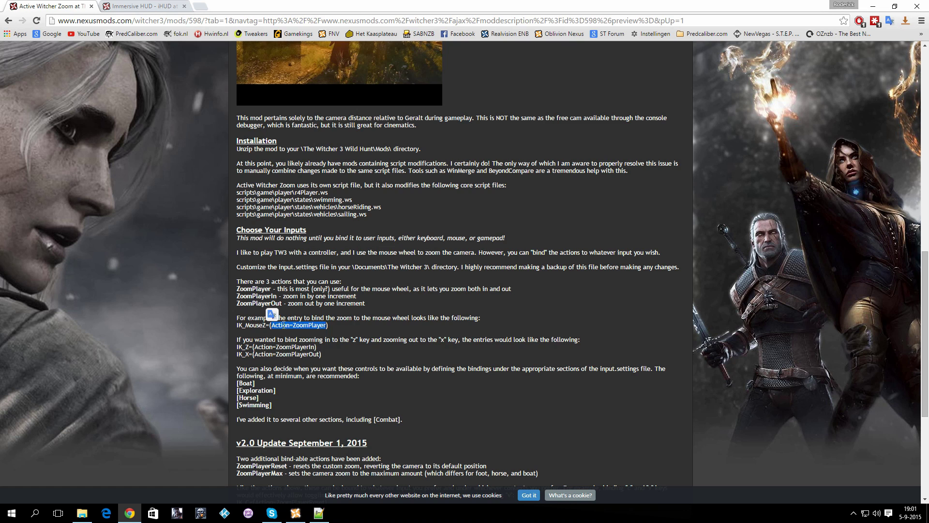
{"action": "right_click", "coordinate": [285, 326]}
{"action": "left_click", "coordinate": [317, 333]}
{"action": "left_click", "coordinate": [318, 512]}
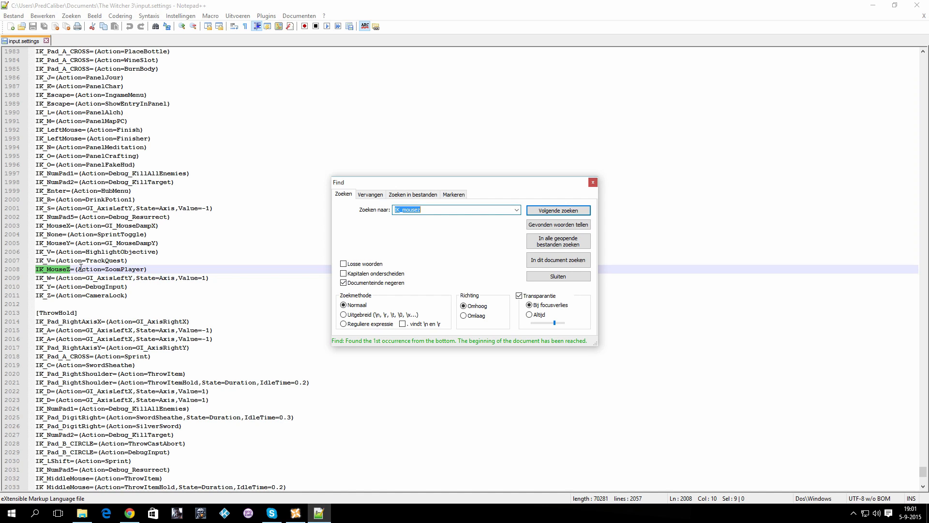
{"action": "left_click_drag", "start_coordinate": [79, 268], "coordinate": [141, 269]}
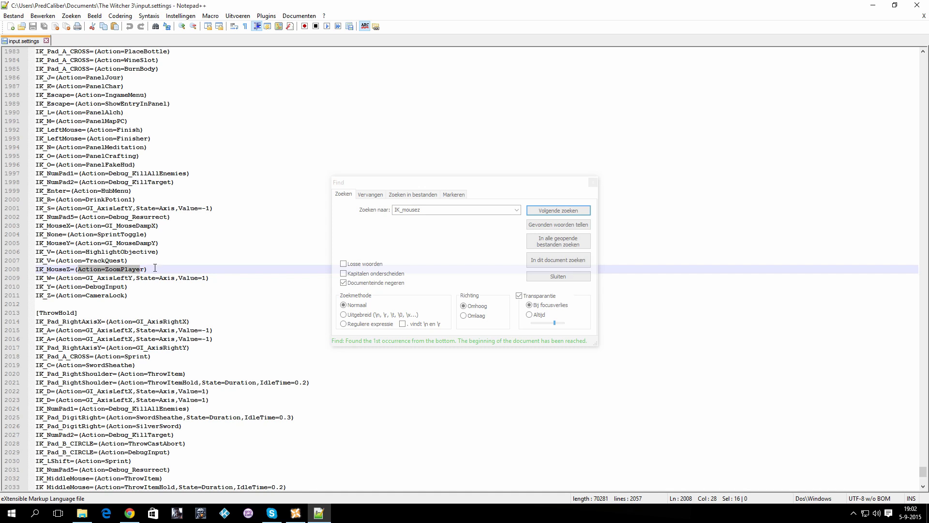
{"action": "left_click", "coordinate": [145, 270]}
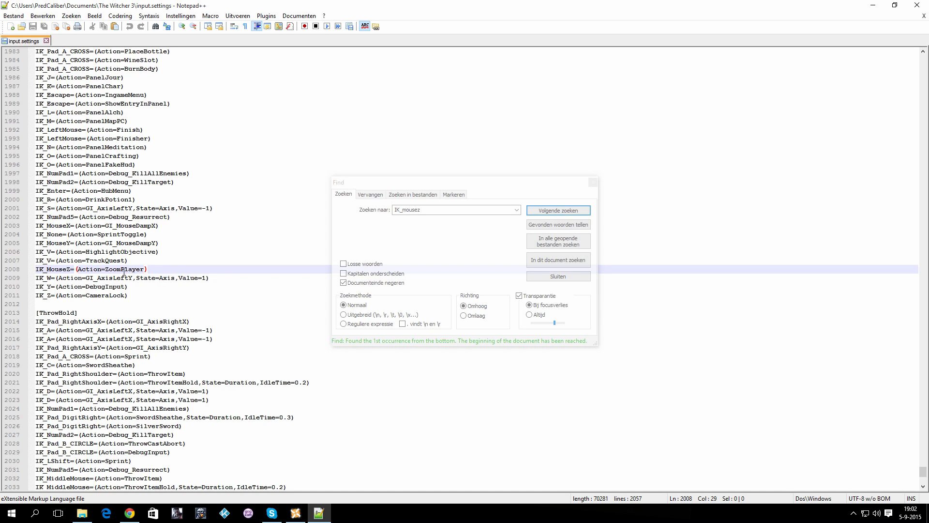
Step: Go through the other occurrences of IK_mousez in input.settings and check their assigned action
{"action": "left_click", "coordinate": [557, 211]}
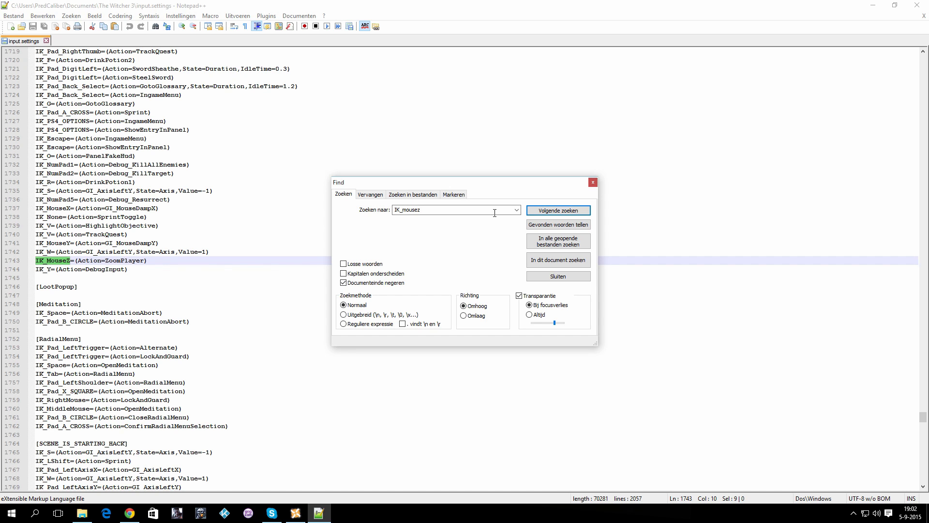
{"action": "left_click", "coordinate": [564, 210]}
{"action": "left_click", "coordinate": [564, 210]}
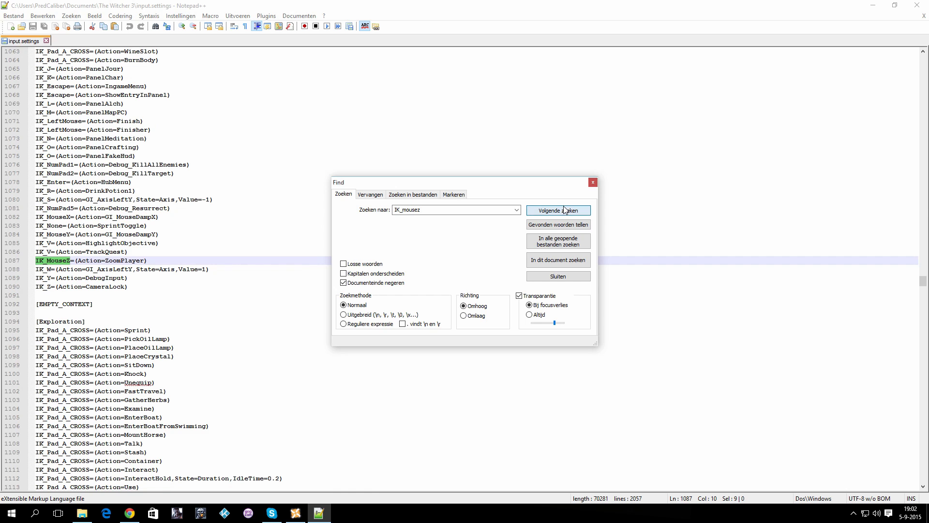
{"action": "left_click", "coordinate": [564, 209]}
{"action": "left_click", "coordinate": [565, 210]}
{"action": "left_click", "coordinate": [564, 210]}
{"action": "left_click", "coordinate": [565, 210]}
{"action": "left_click", "coordinate": [565, 210]}
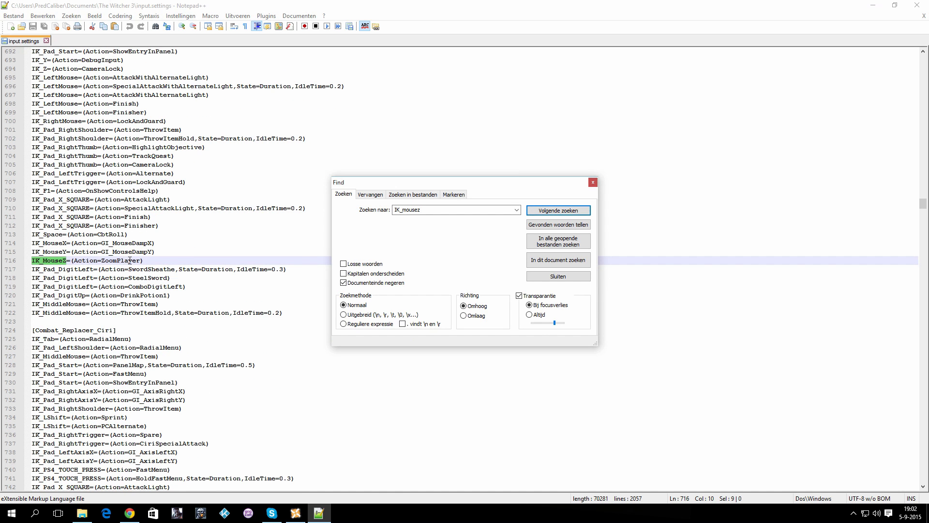
{"action": "left_click", "coordinate": [556, 211]}
{"action": "left_click", "coordinate": [556, 211]}
{"action": "left_click", "coordinate": [556, 212]}
{"action": "left_click", "coordinate": [556, 211]}
{"action": "left_click", "coordinate": [556, 212]}
Step: Close the search dialog and exit Notepad++
{"action": "left_click", "coordinate": [593, 182]}
{"action": "left_click", "coordinate": [14, 15]}
{"action": "left_click", "coordinate": [922, 5]}
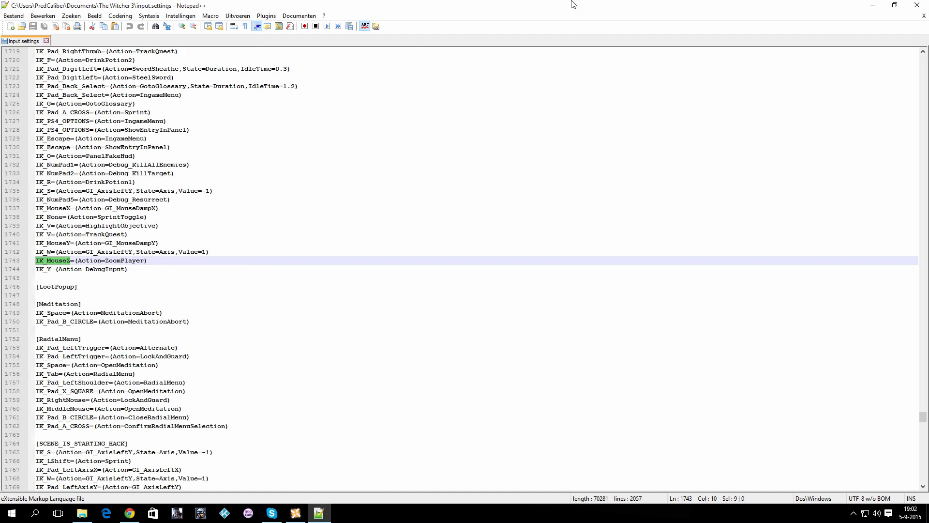
{"action": "left_click", "coordinate": [921, 5]}
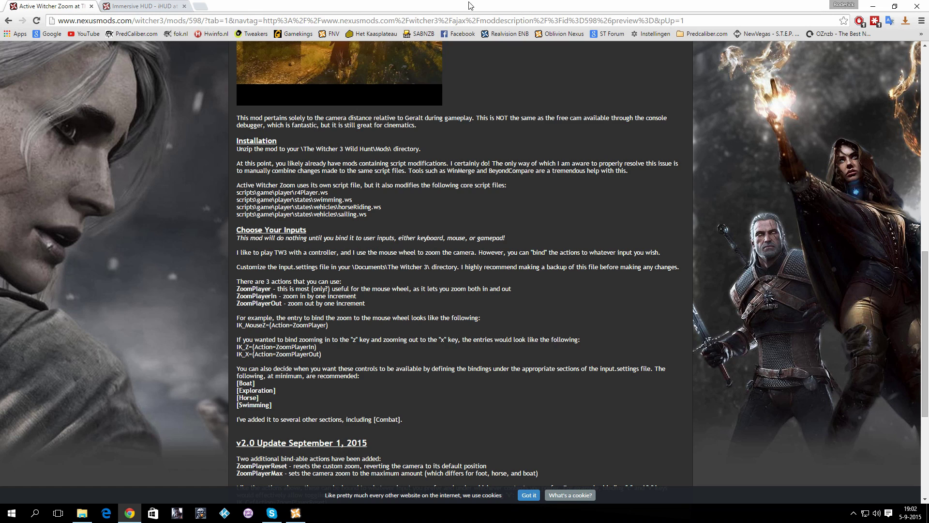
Step: Minimize Chrome, close The Witcher 3 folder window and show the desktop
{"action": "left_click", "coordinate": [872, 6]}
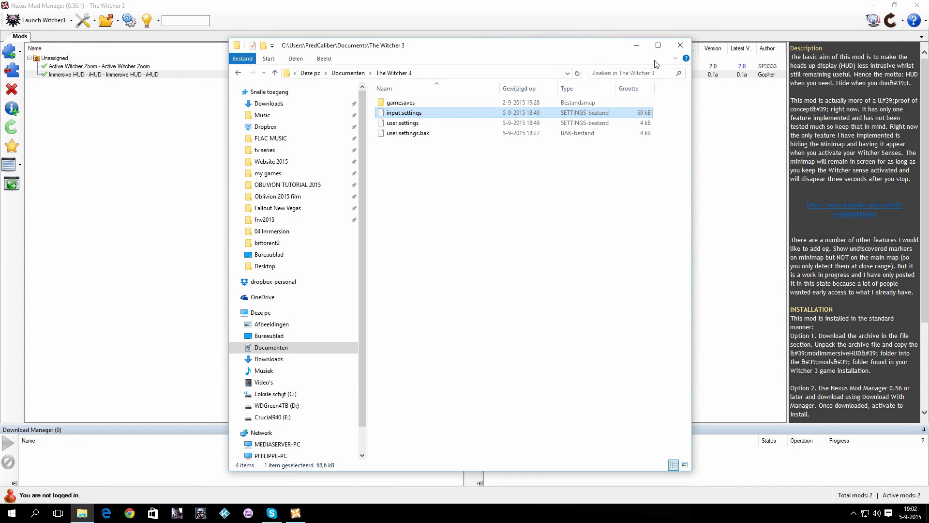
{"action": "left_click", "coordinate": [680, 45]}
{"action": "left_click", "coordinate": [927, 513]}
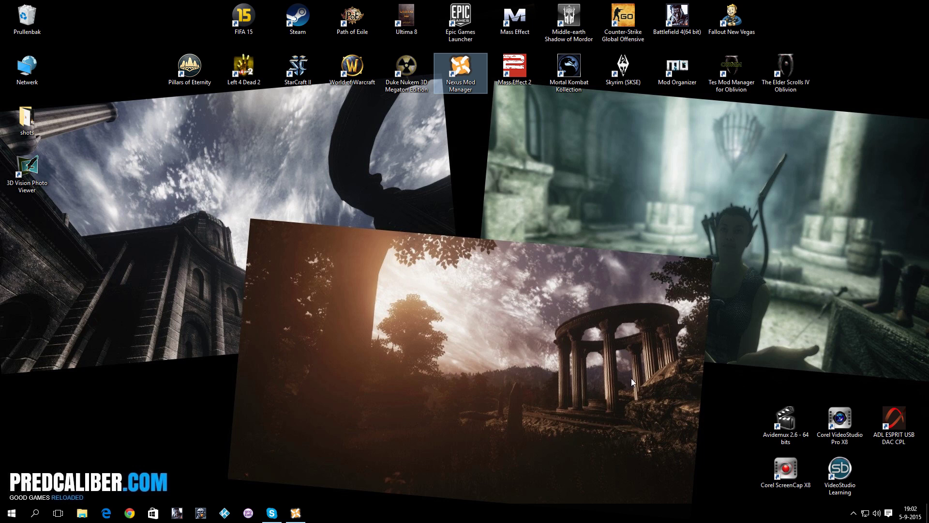
Step: Bring up the mod list in Nexus Mod Manager and return to the desktop
{"action": "mouse_move", "coordinate": [293, 517]}
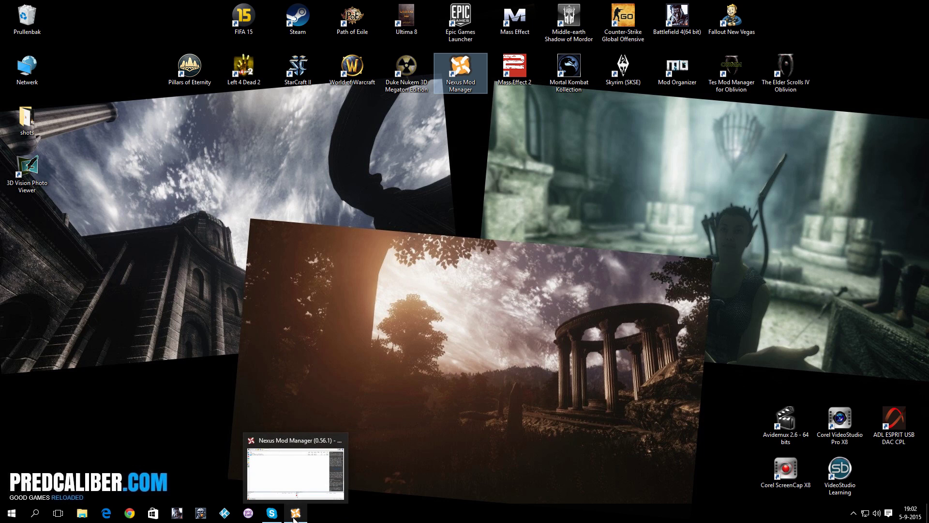
{"action": "left_click", "coordinate": [312, 303]}
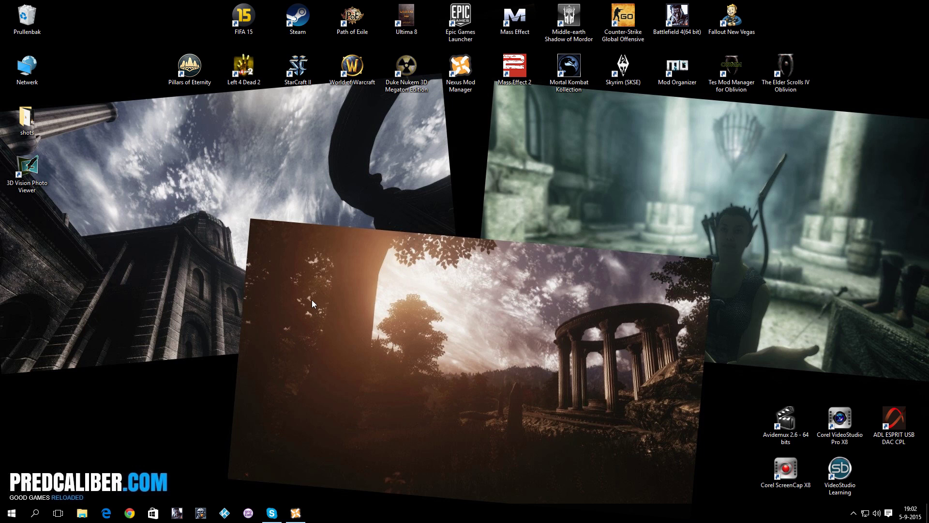
{"action": "left_click", "coordinate": [295, 513]}
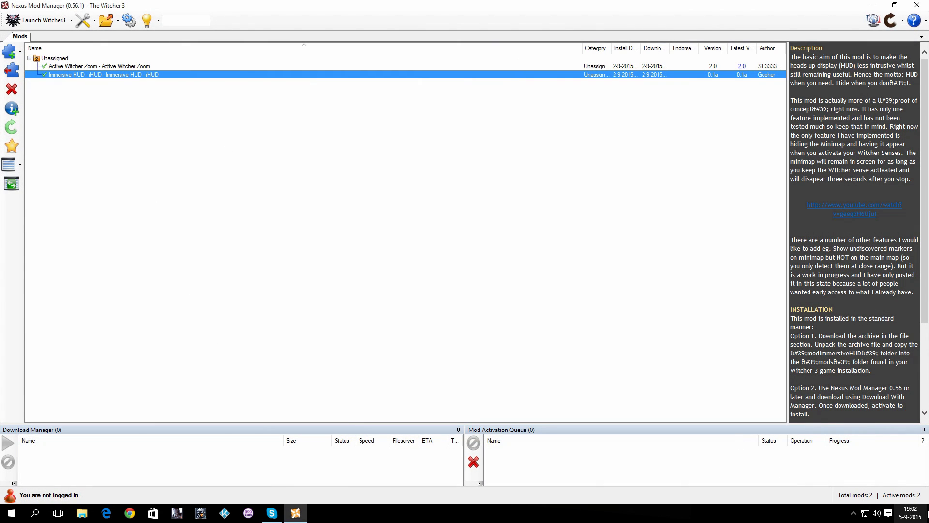
{"action": "key", "text": "super+d"}
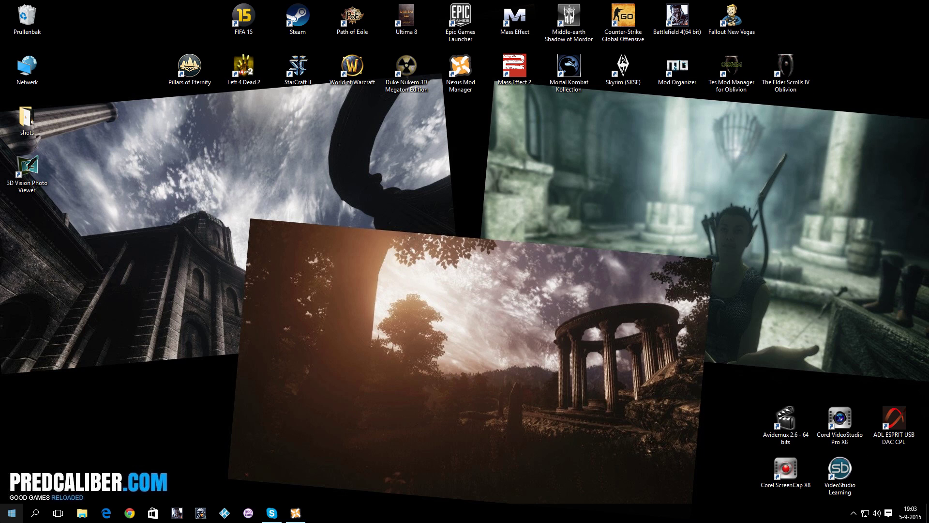
Step: Open GOG Galaxy, launch The Witcher 3: Wild Hunt and run forward with the character
{"action": "key", "text": "super"}
{"action": "left_click", "coordinate": [305, 457]}
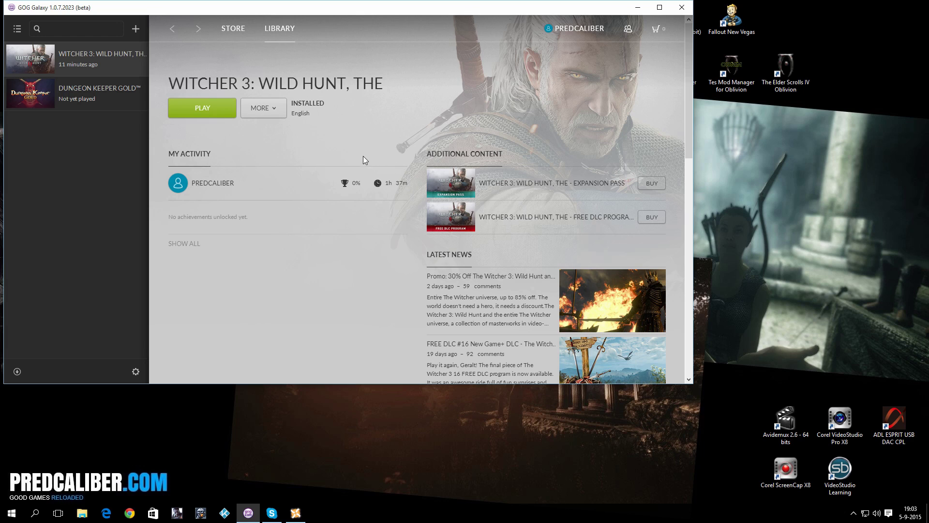
{"action": "left_click", "coordinate": [220, 108]}
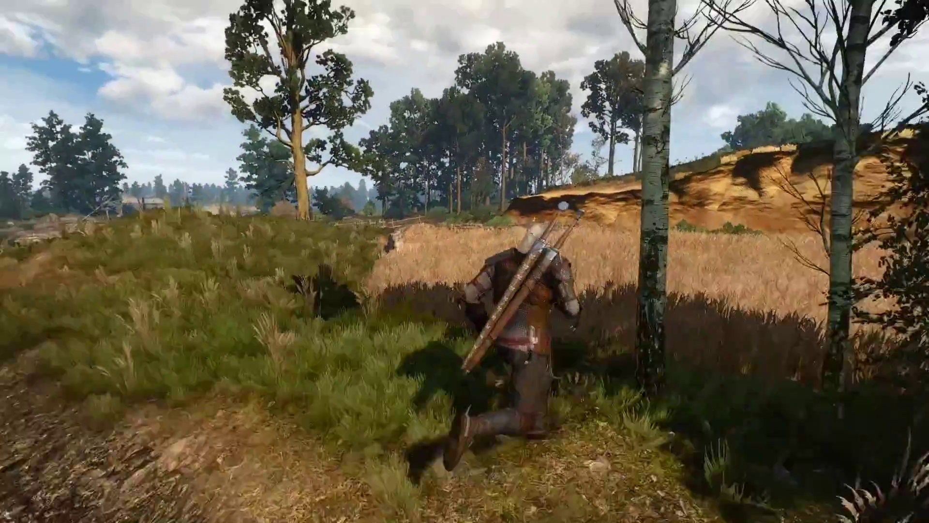
{"action": "key", "text": "w"}
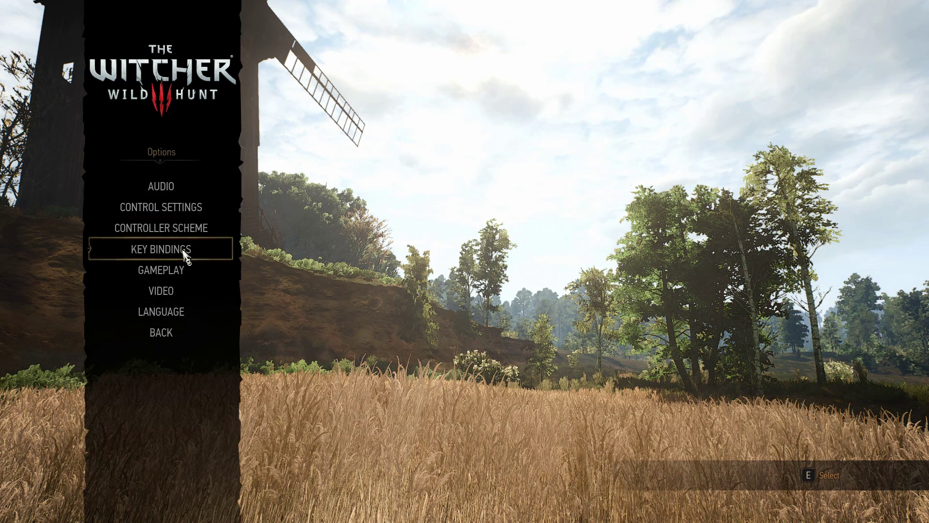
Step: Look through the HUD Configuration options in the game's video settings and return to gameplay
{"action": "left_click", "coordinate": [180, 290]}
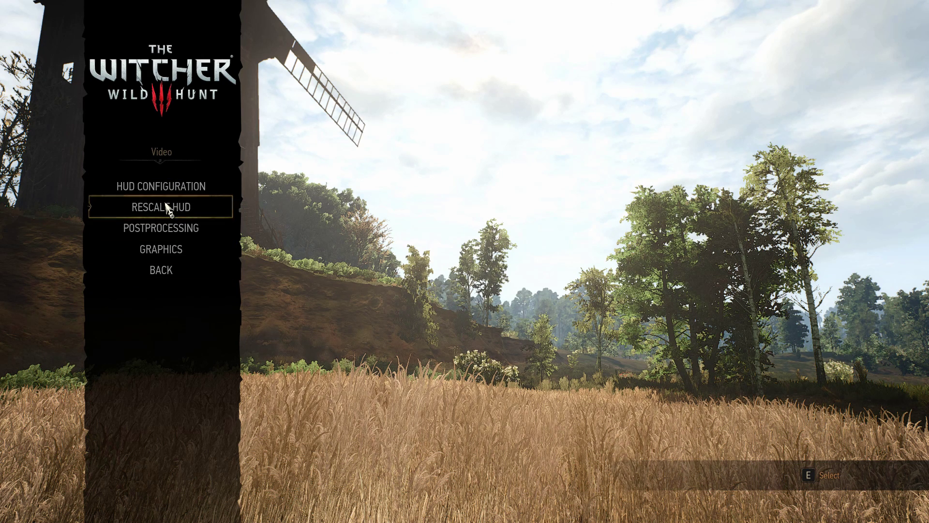
{"action": "left_click", "coordinate": [193, 187]}
{"action": "scroll", "coordinate": [491, 239], "scroll_direction": "down", "scroll_amount": 12}
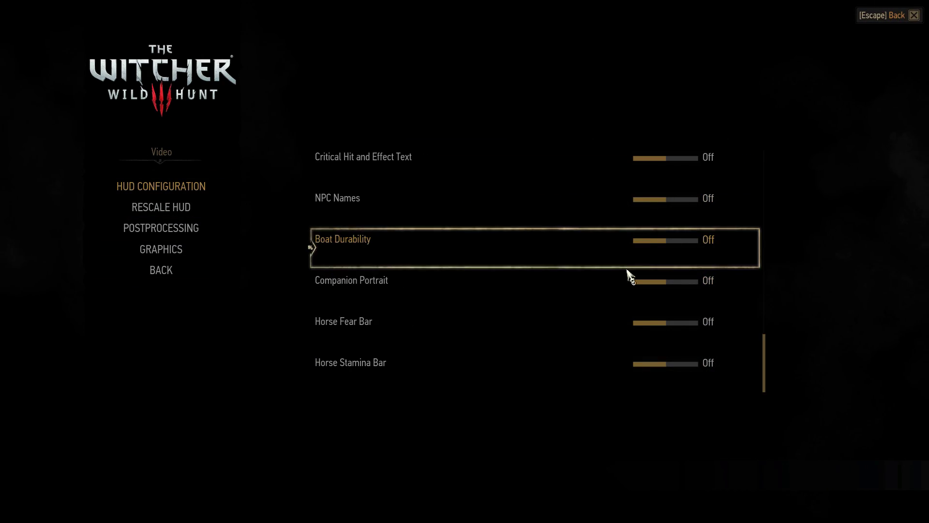
{"action": "scroll", "coordinate": [682, 401], "scroll_direction": "up", "scroll_amount": 12}
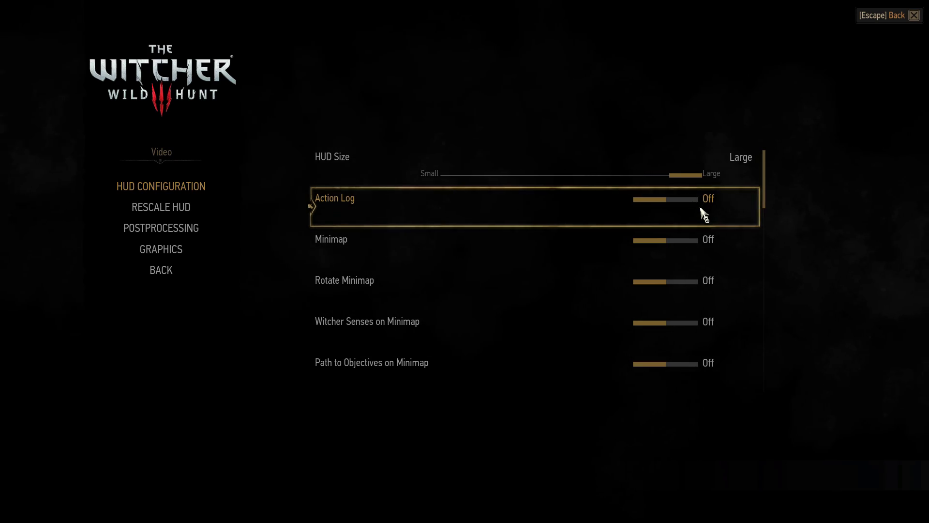
{"action": "key", "text": "Escape"}
{"action": "key", "text": "Escape"}
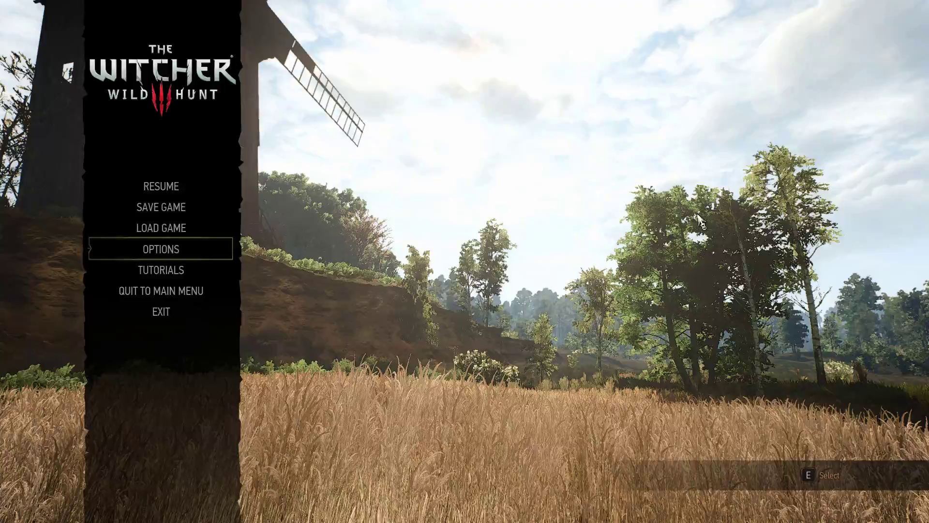
{"action": "key", "text": "Escape"}
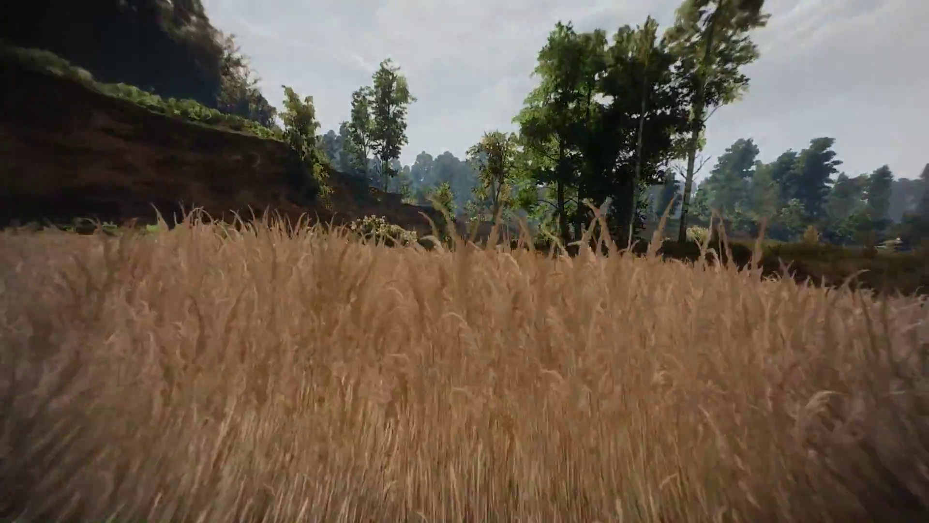